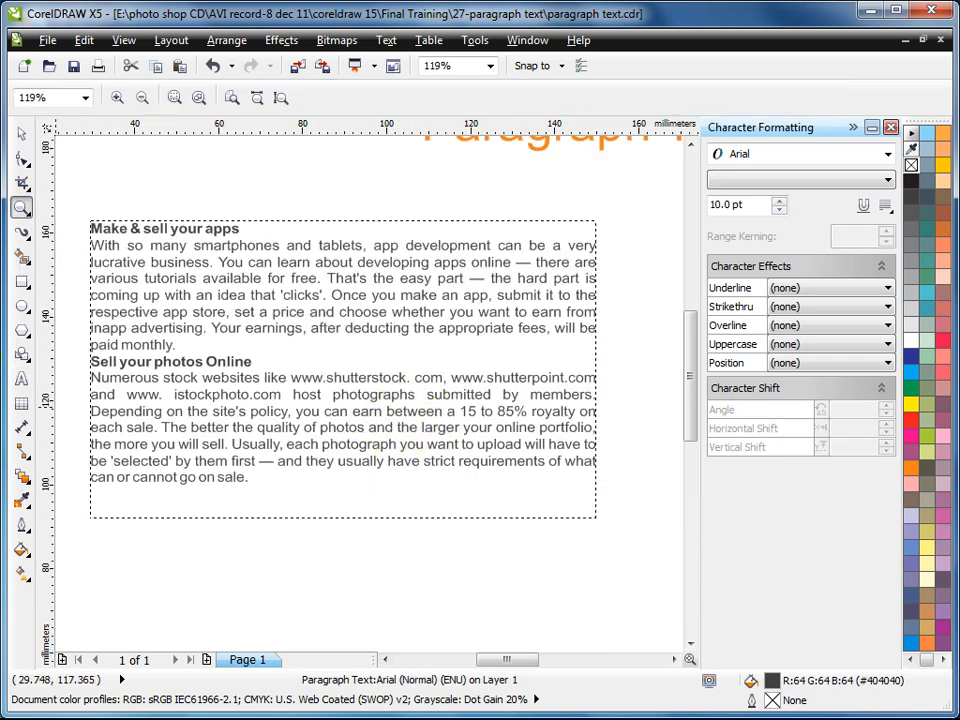
# - Set the "& sell your apps" part of the first heading to 18 pt
pyautogui.click(21, 378)
pyautogui.click(110, 318)
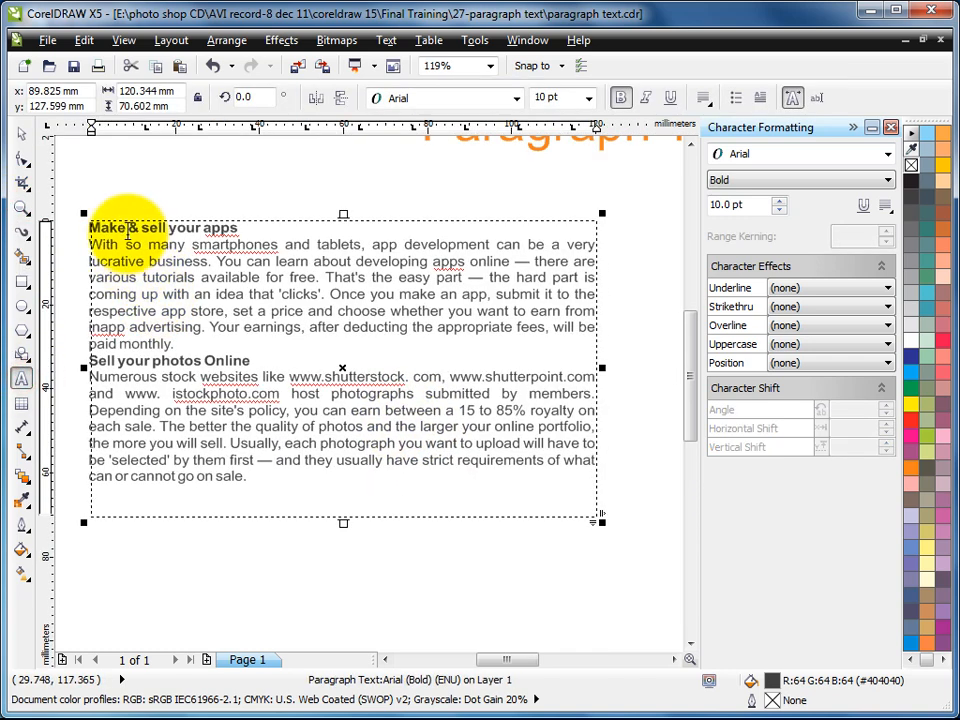
pyautogui.click(248, 246)
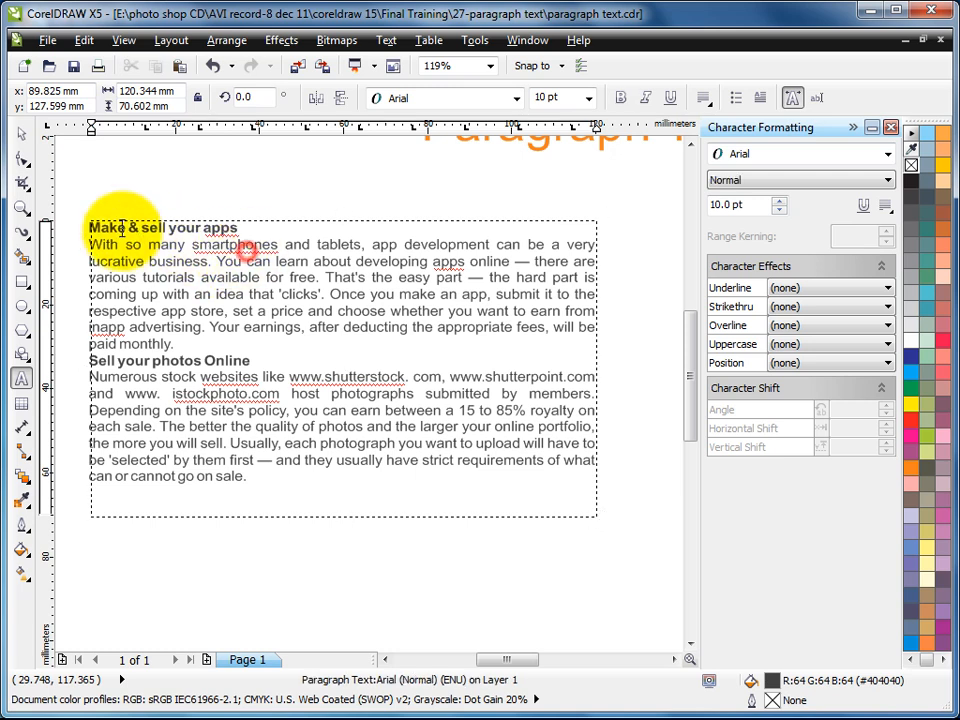
pyautogui.moveTo(129, 228); pyautogui.dragTo(240, 222)
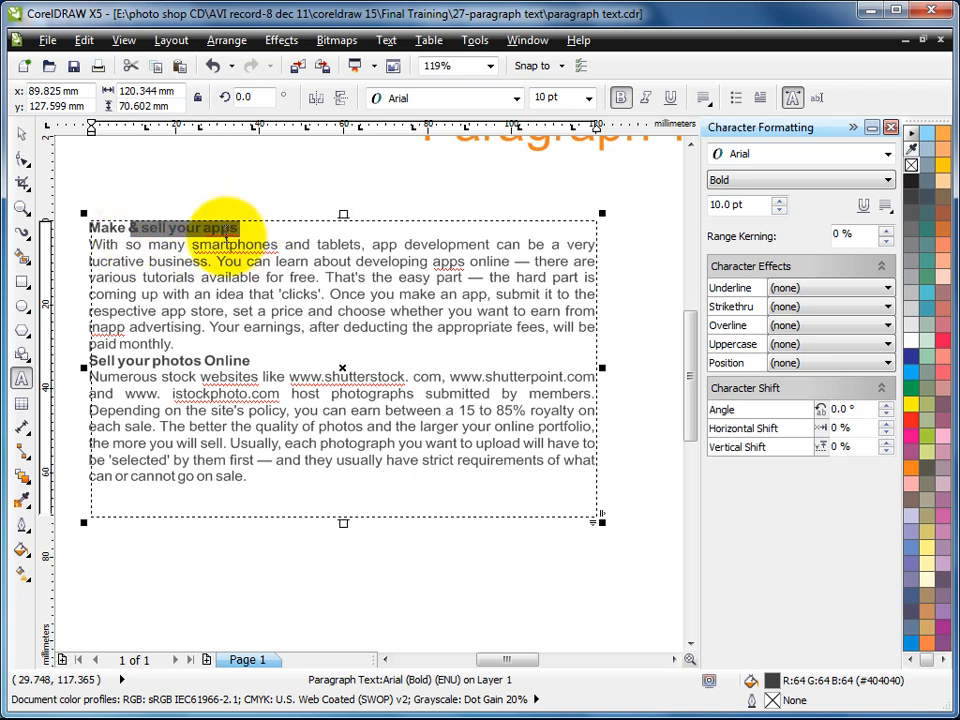
pyautogui.click(780, 201)
pyautogui.click(780, 201)
pyautogui.click(780, 201)
pyautogui.click(780, 201)
pyautogui.click(780, 201)
pyautogui.click(780, 201)
pyautogui.click(780, 201)
pyautogui.click(780, 201)
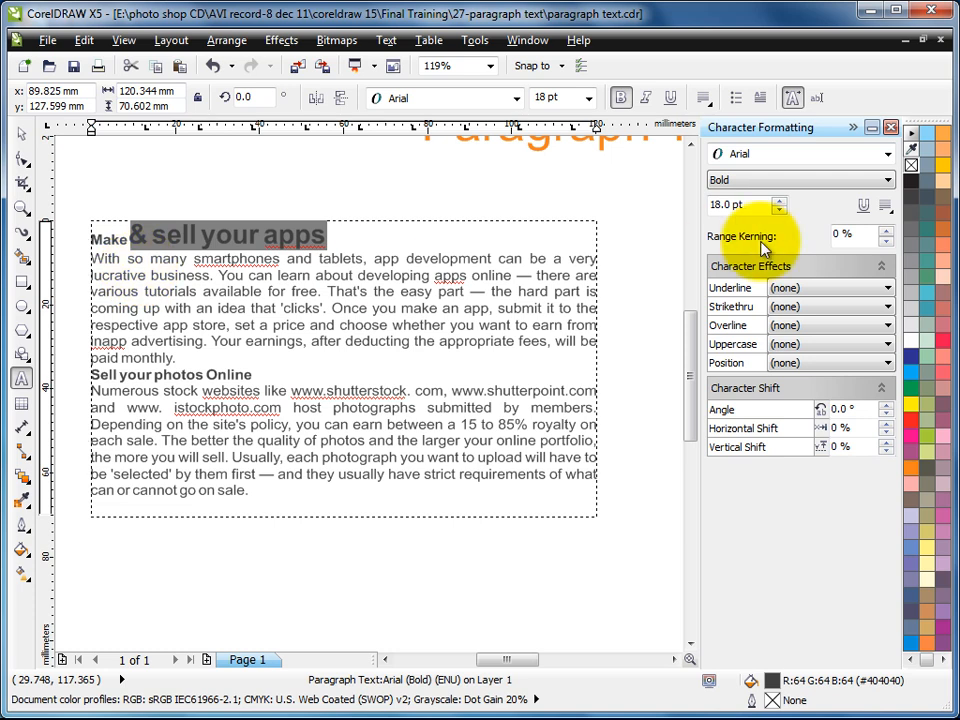
# - Change the font style of "& sell your apps" to Normal-Italic and deselect the text
pyautogui.click(866, 182)
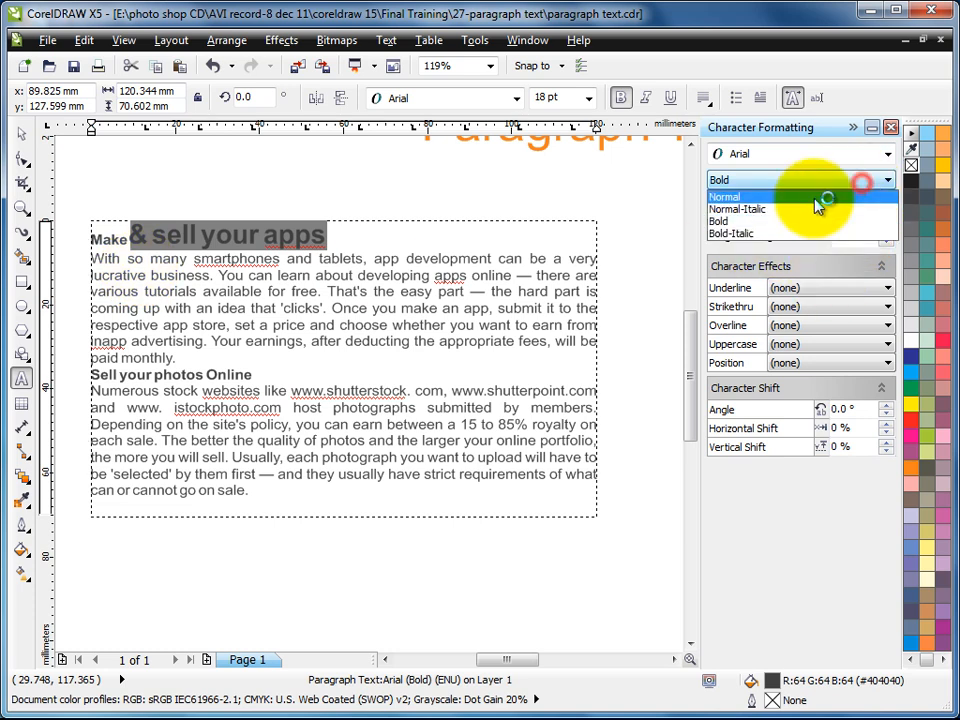
pyautogui.click(770, 220)
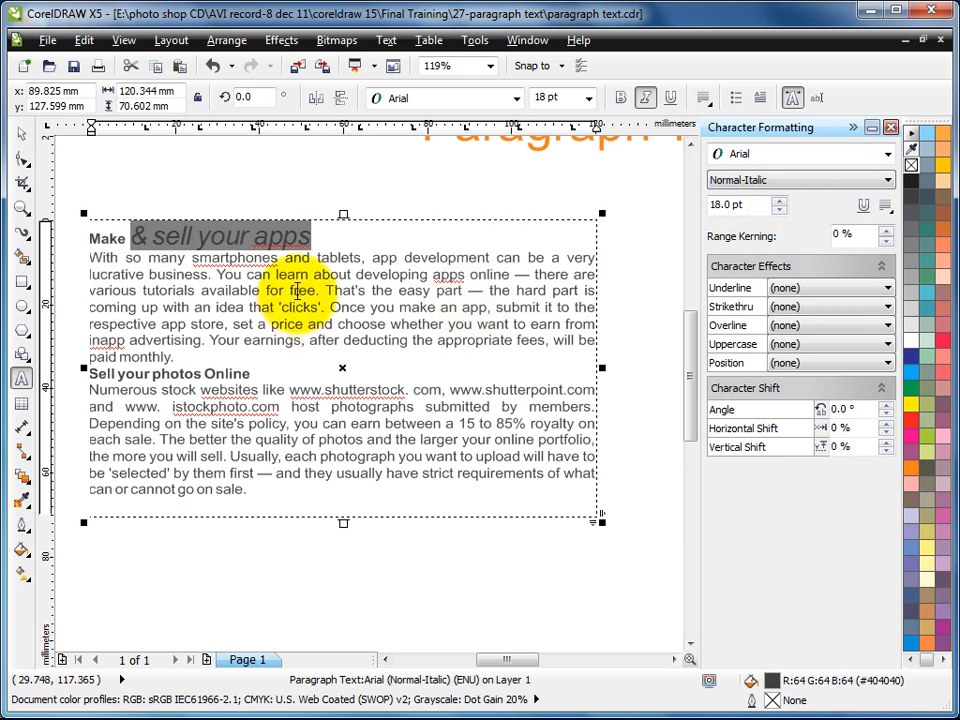
pyautogui.click(297, 291)
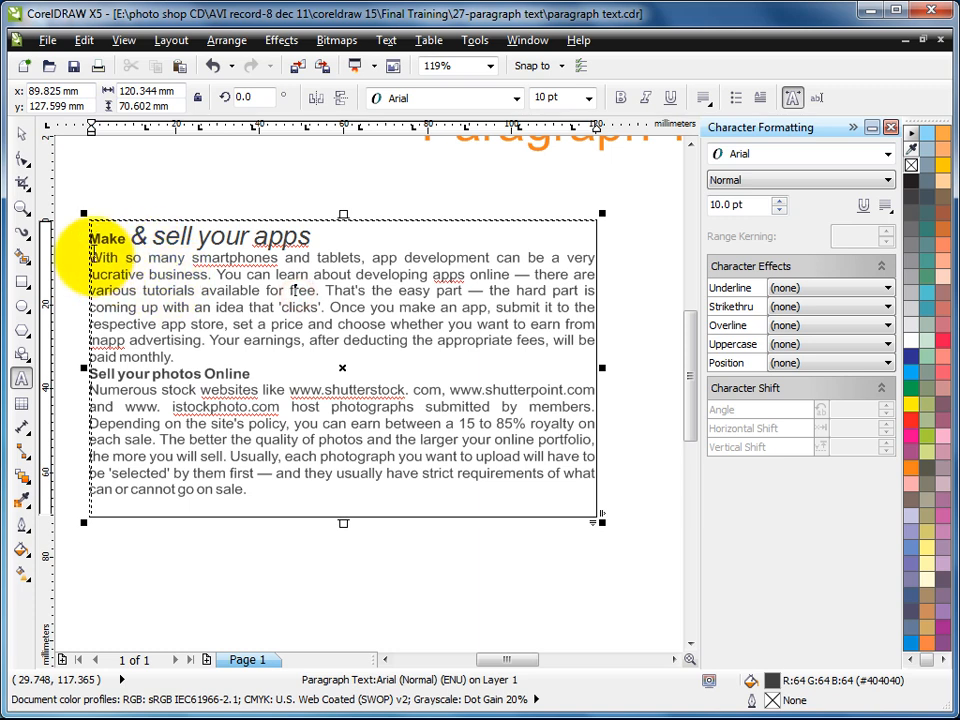
# - Place the text cursor in the first body paragraph and open the Paragraph Formatting settings
pyautogui.moveTo(176, 357); pyautogui.dragTo(88, 264)
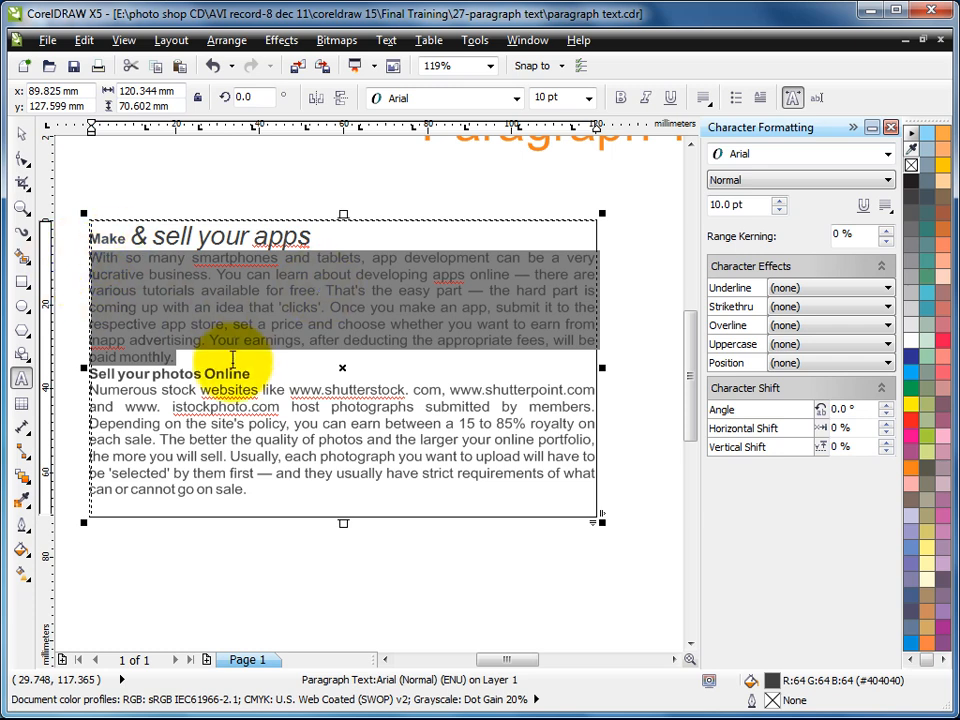
pyautogui.click(346, 289)
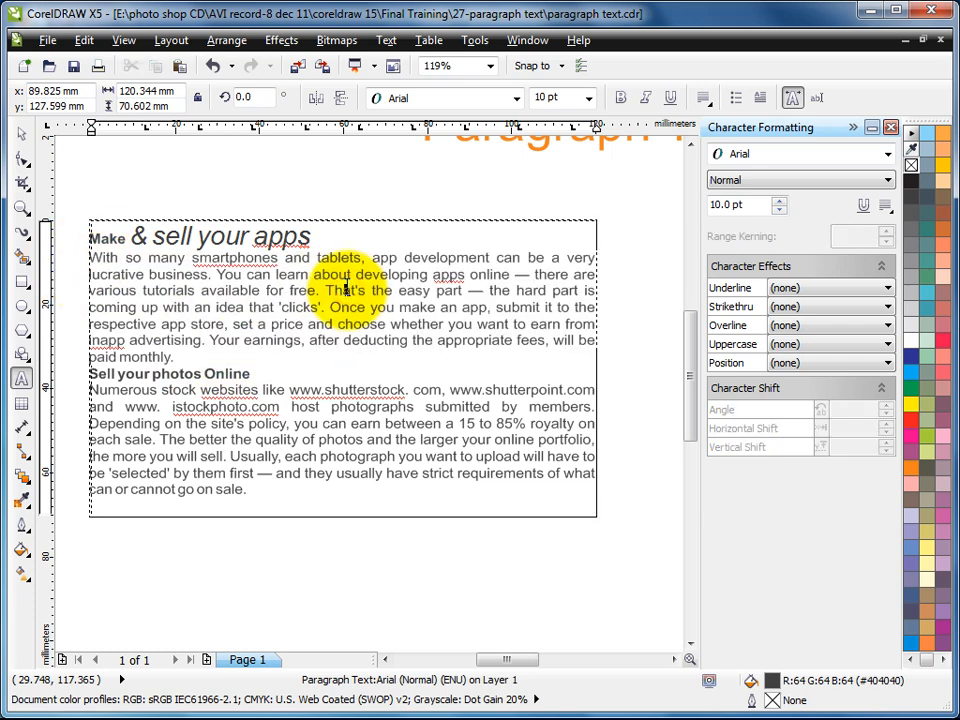
pyautogui.click(388, 42)
pyautogui.click(430, 85)
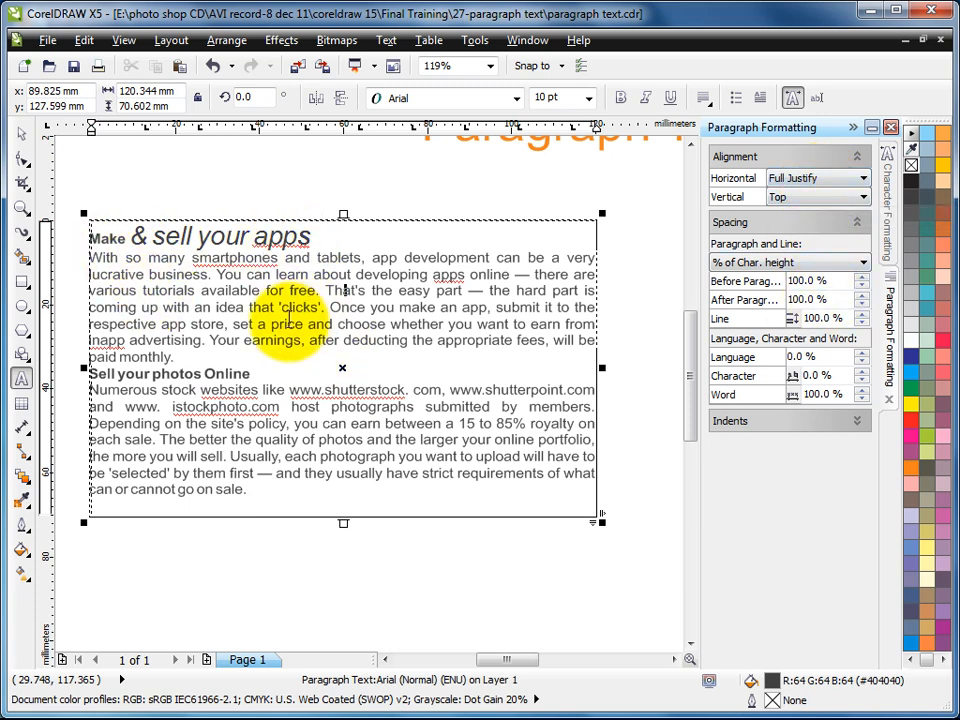
# - Insert three line breaks after the first heading and delete them again
pyautogui.click(315, 234)
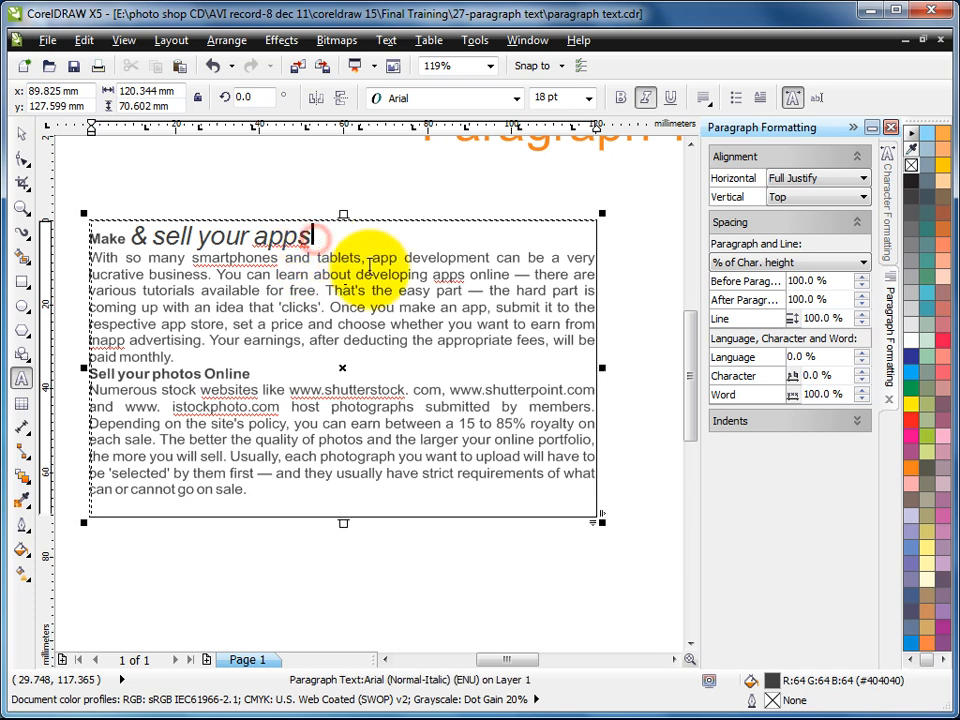
pyautogui.press('Return')
pyautogui.press('Return')
pyautogui.press('Return')
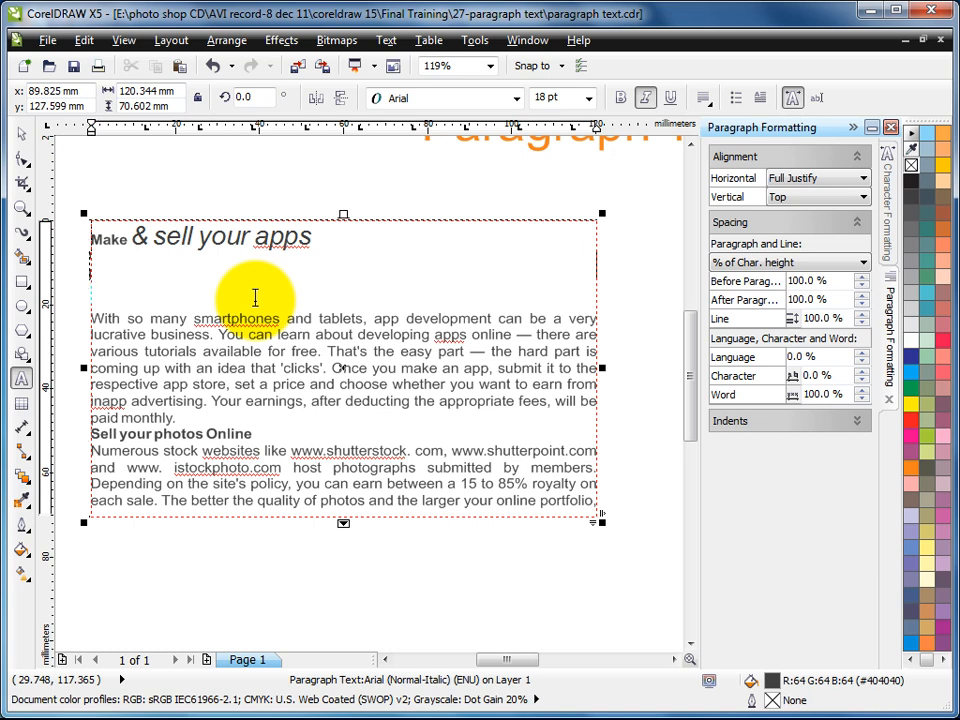
pyautogui.press('BackSpace')
pyautogui.press('BackSpace')
pyautogui.press('BackSpace')
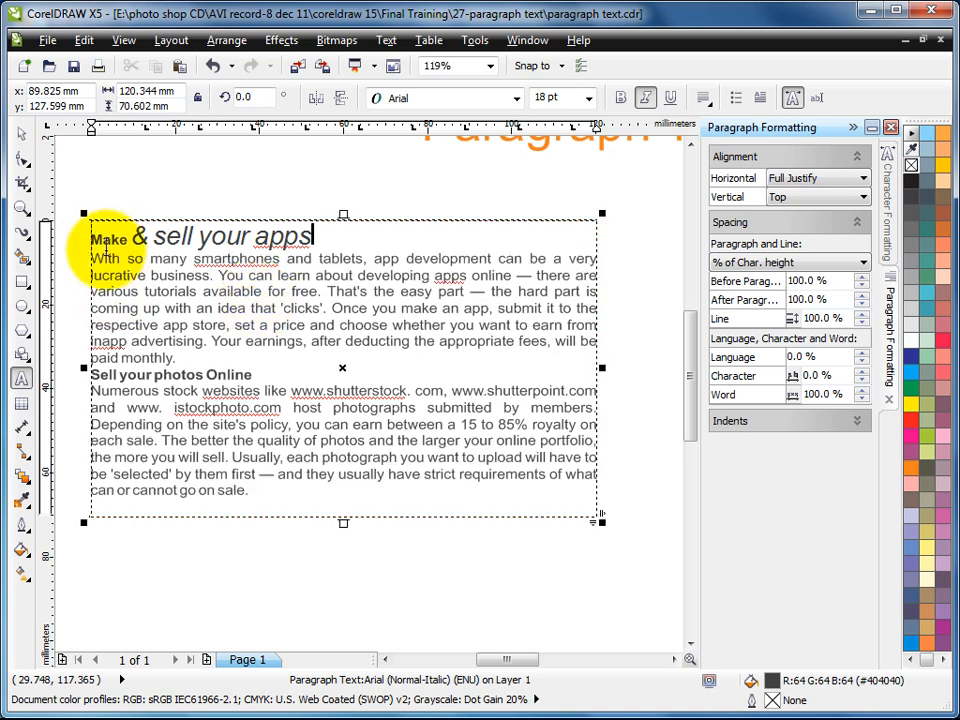
# - Select all text in the paragraph frame and apply Full Justify as its horizontal alignment
pyautogui.moveTo(92, 234); pyautogui.dragTo(326, 489)
pyautogui.click(363, 340)
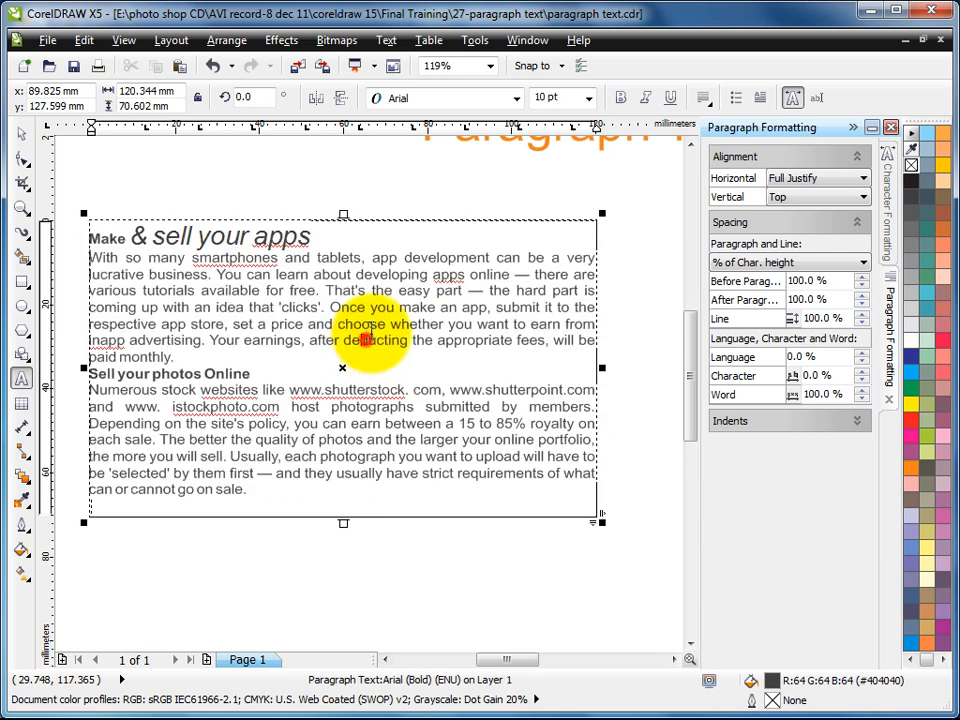
pyautogui.hotkey('ctrl', 'a')
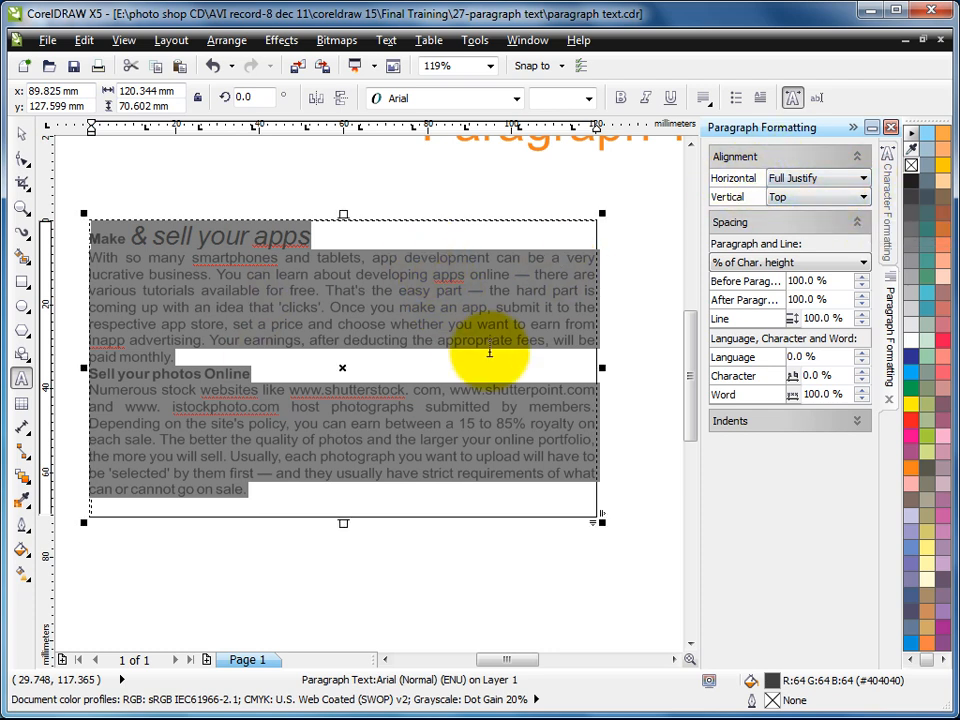
pyautogui.click(863, 178)
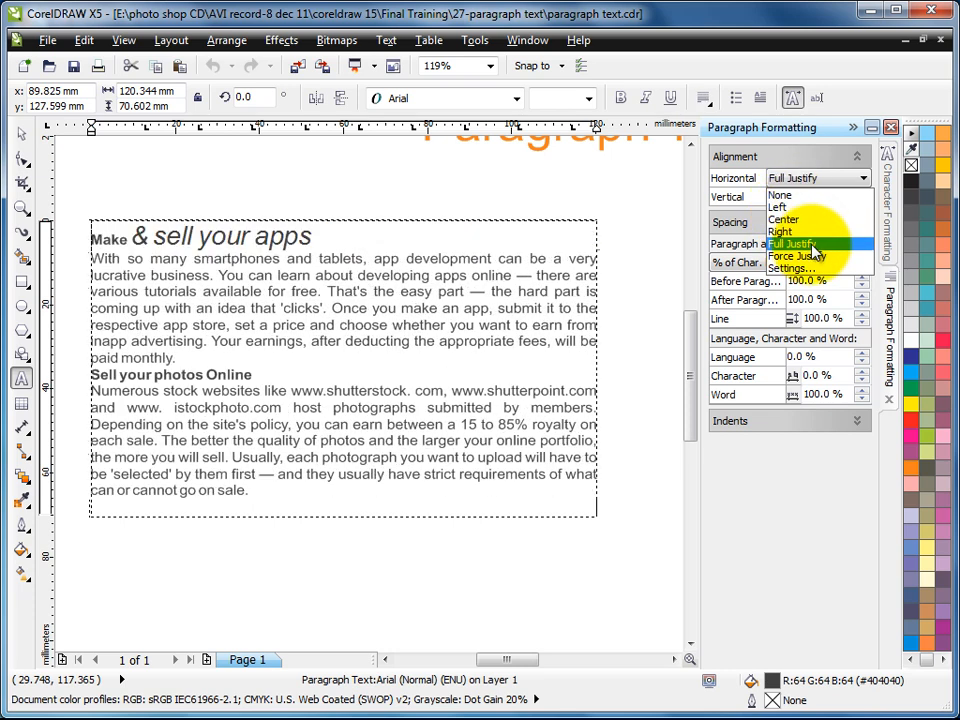
pyautogui.click(815, 247)
# - Set the spacing before paragraph to 200% of character height for all text in the frame
pyautogui.hotkey('ctrl', 'a')
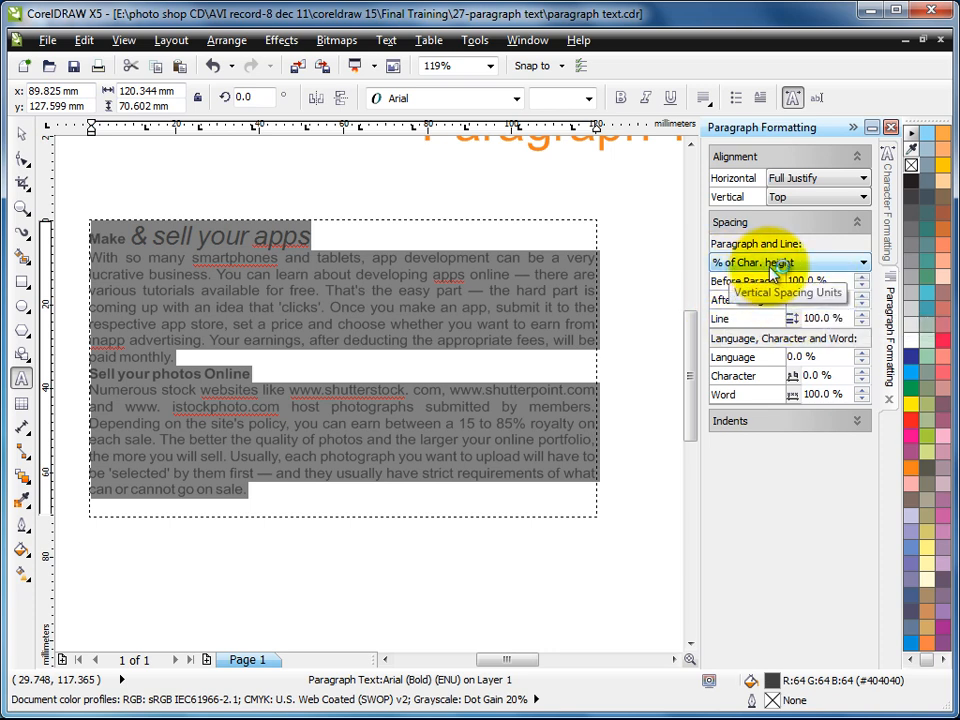
pyautogui.click(864, 263)
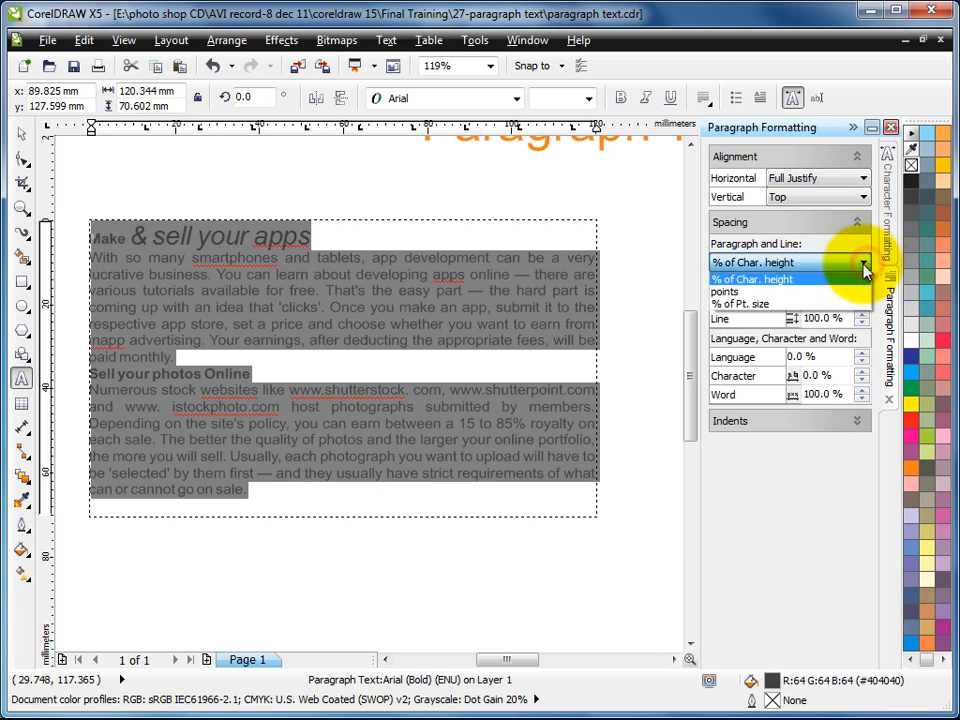
pyautogui.click(796, 280)
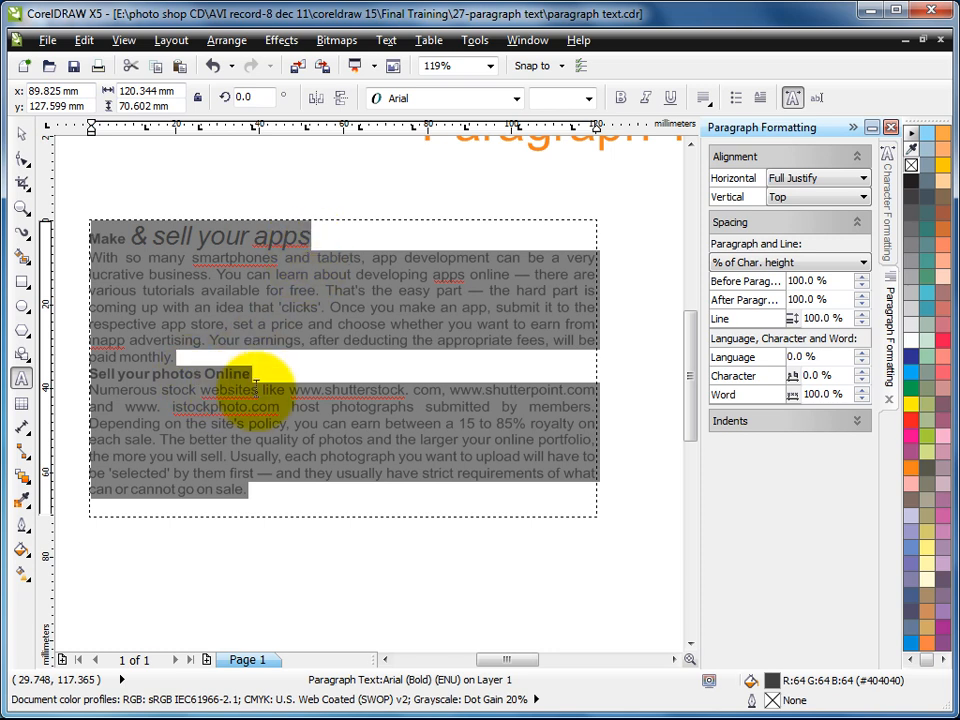
pyautogui.doubleClick(828, 281)
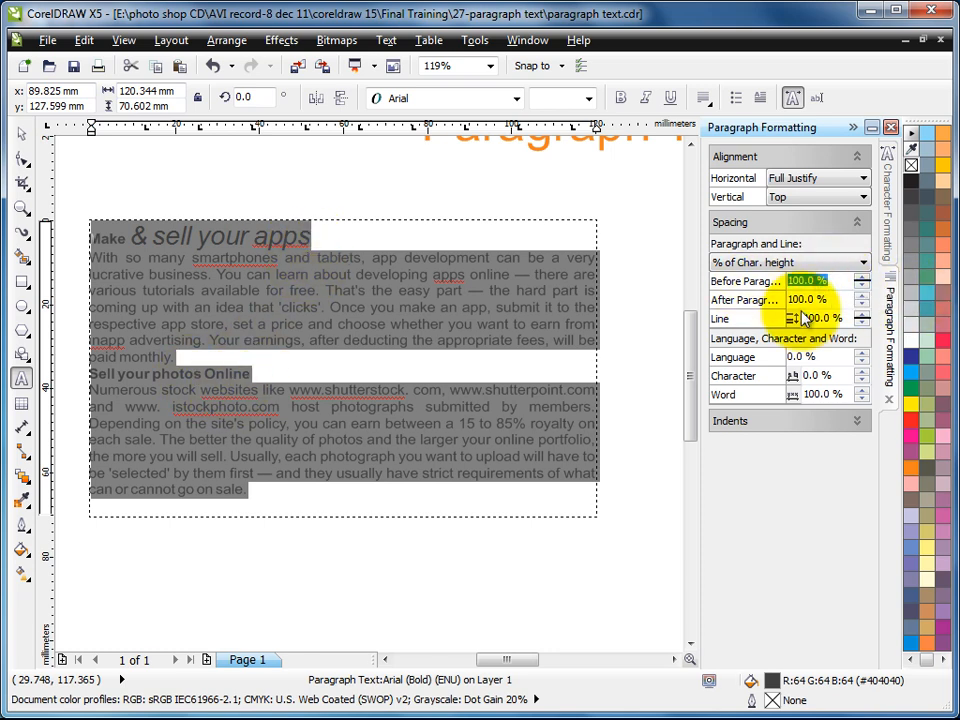
pyautogui.write('200')
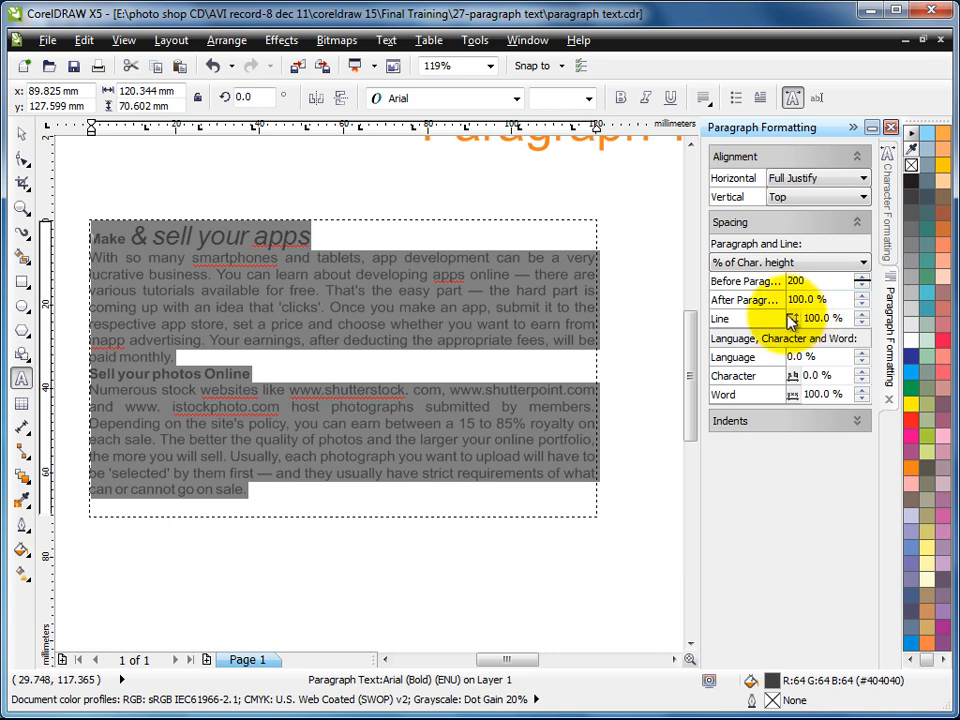
pyautogui.press('Return')
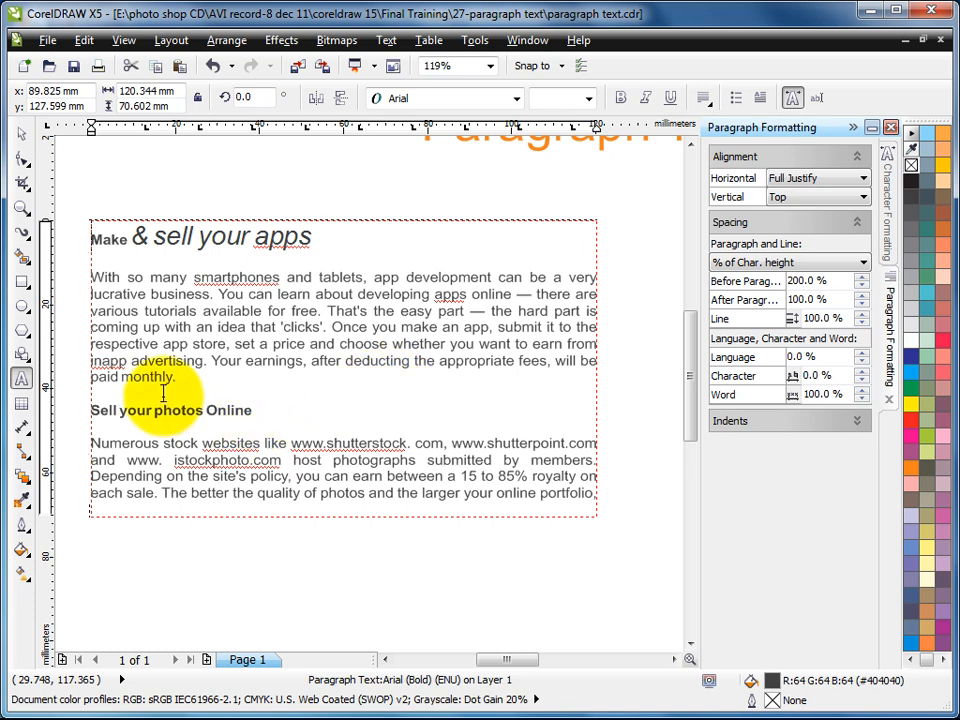
# - Extend the paragraph text frame downward to a height of about 134 mm so the overflowing text fits
pyautogui.click(24, 134)
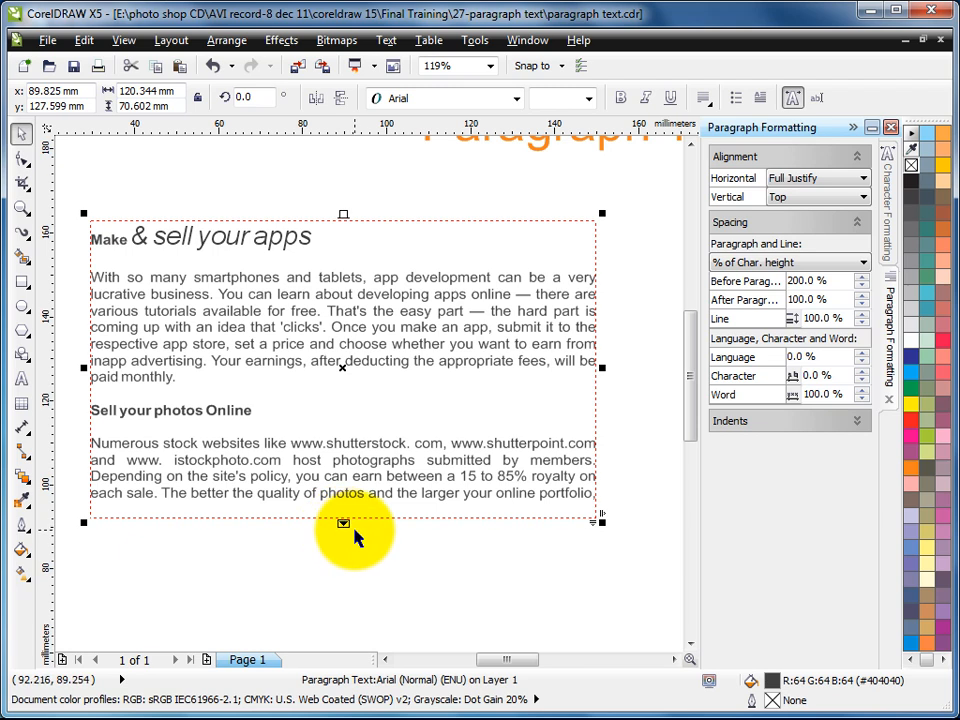
pyautogui.hotkey('shift', 'F4')
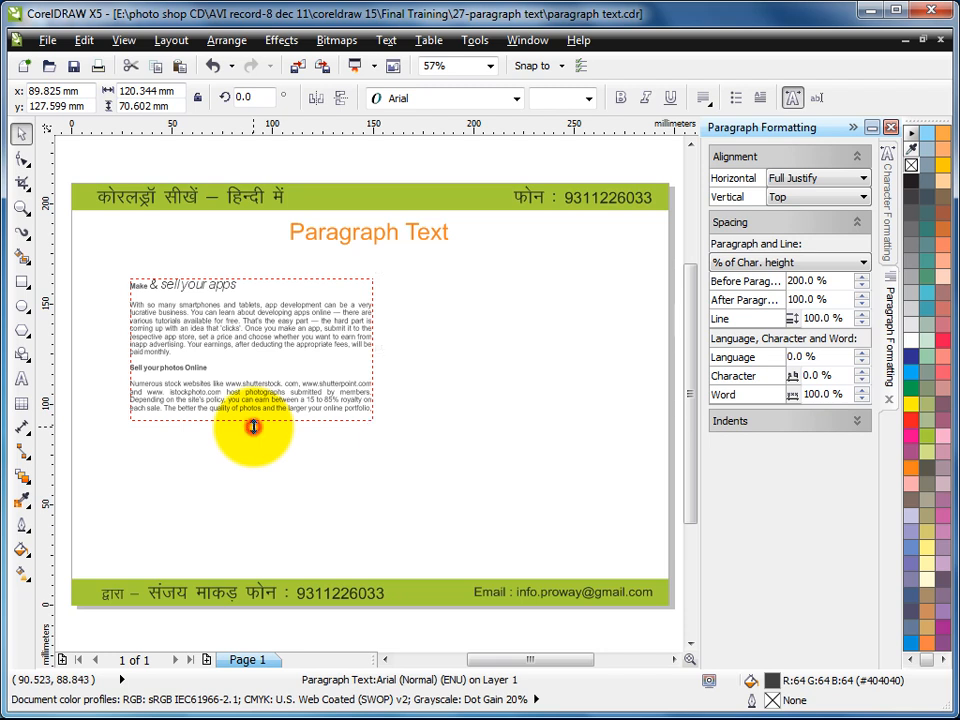
pyautogui.moveTo(253, 427); pyautogui.dragTo(252, 554)
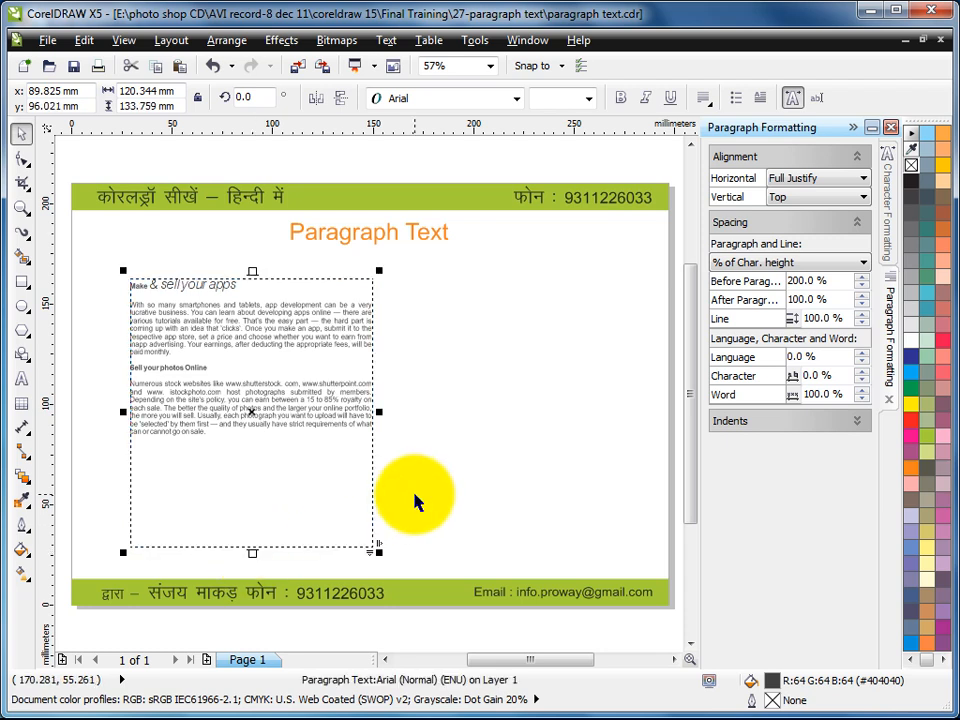
# - Examine the before- and after-paragraph spacing values at both headings and the first body paragraph
pyautogui.press('F8')
pyautogui.press('F2')
pyautogui.moveTo(505, 491); pyautogui.dragTo(238, 308)
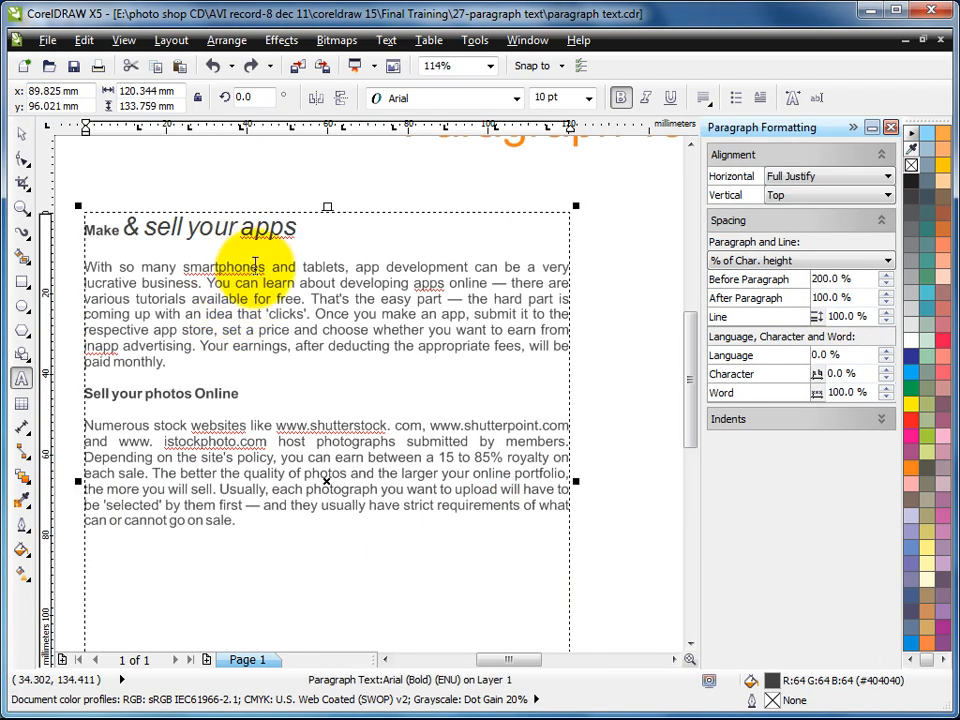
pyautogui.click(261, 267)
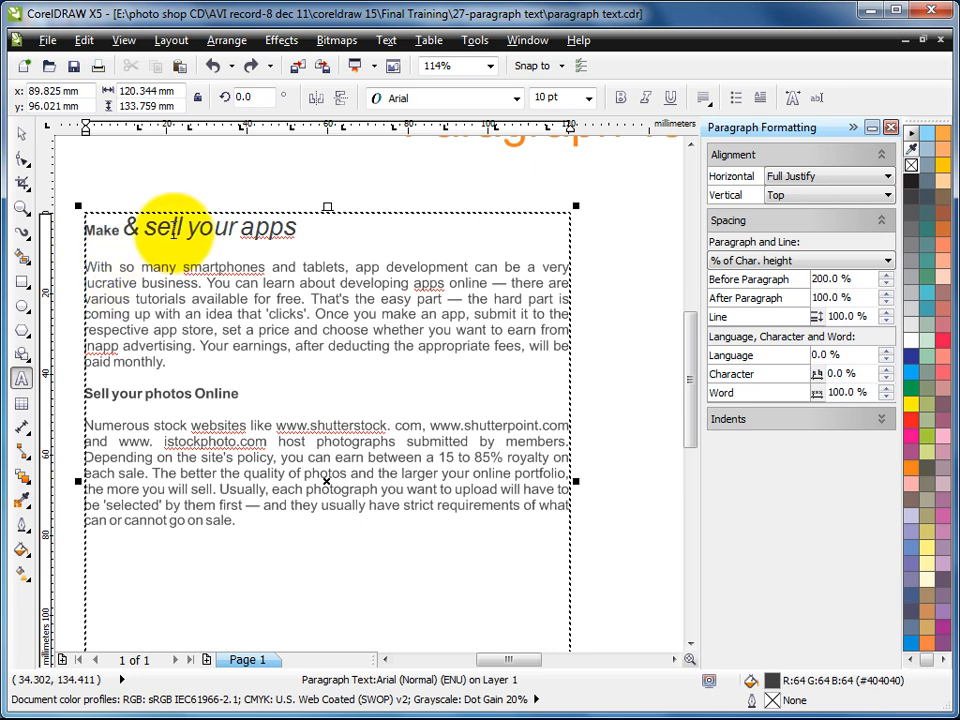
pyautogui.moveTo(305, 230); pyautogui.dragTo(93, 237)
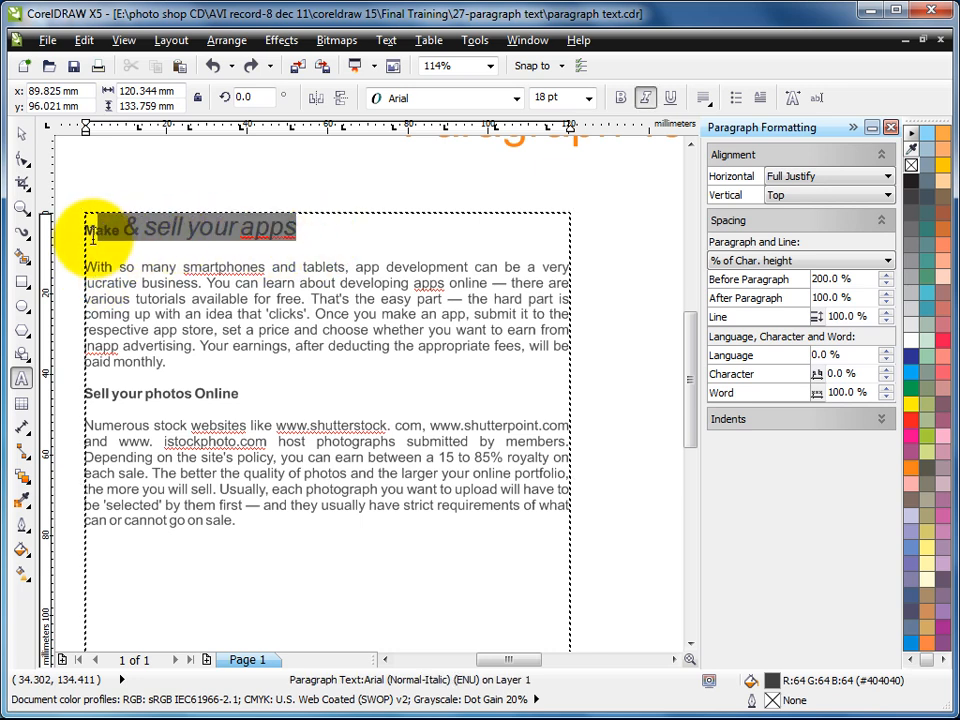
pyautogui.click(231, 226)
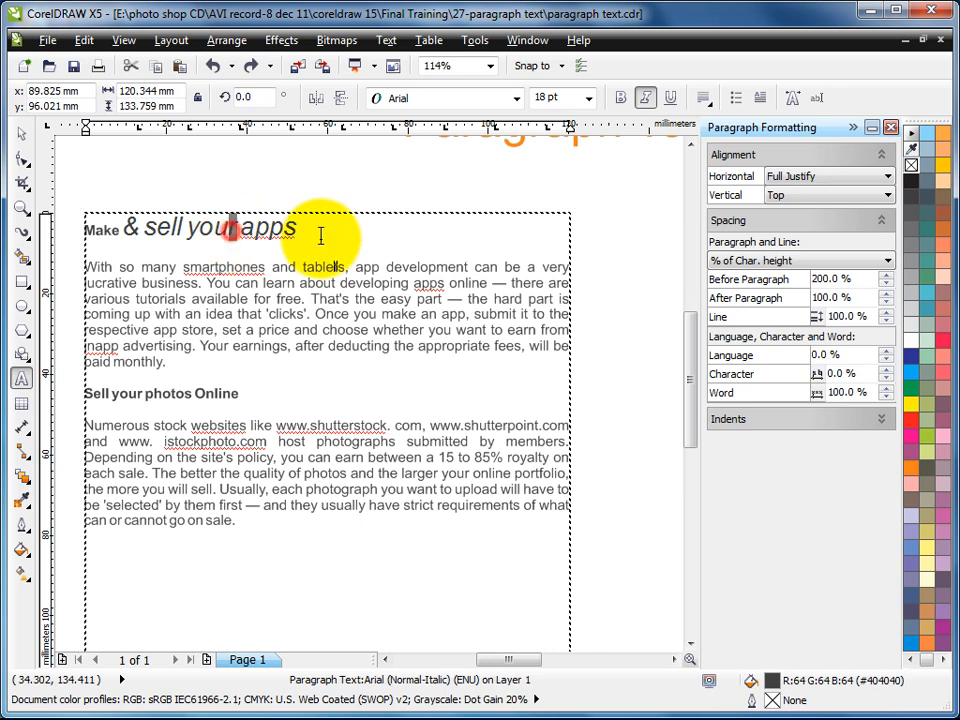
pyautogui.click(269, 226)
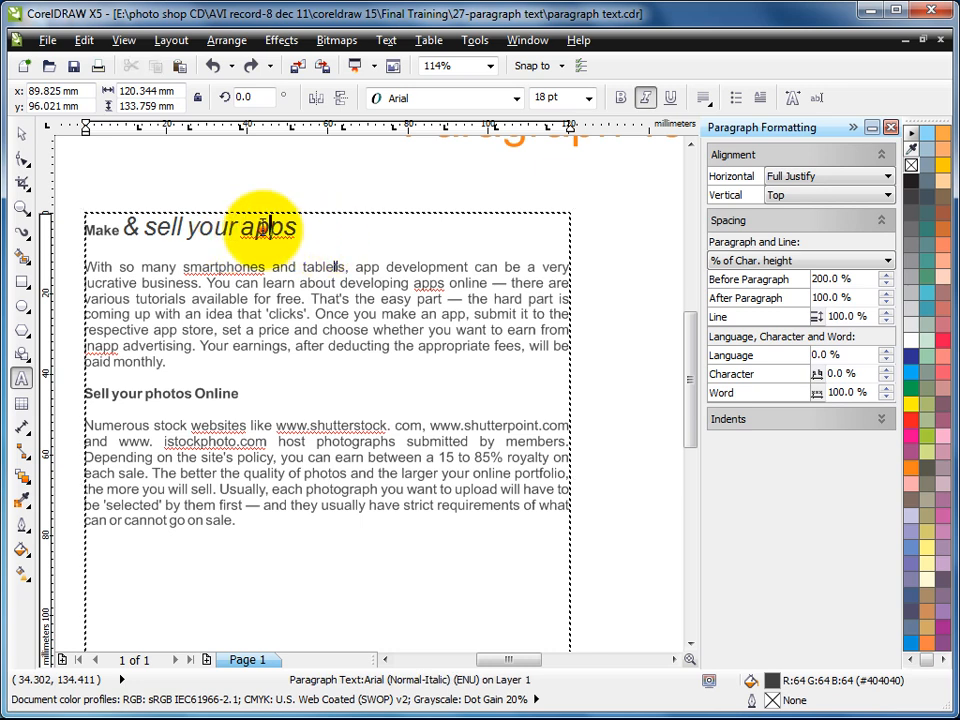
pyautogui.click(861, 297)
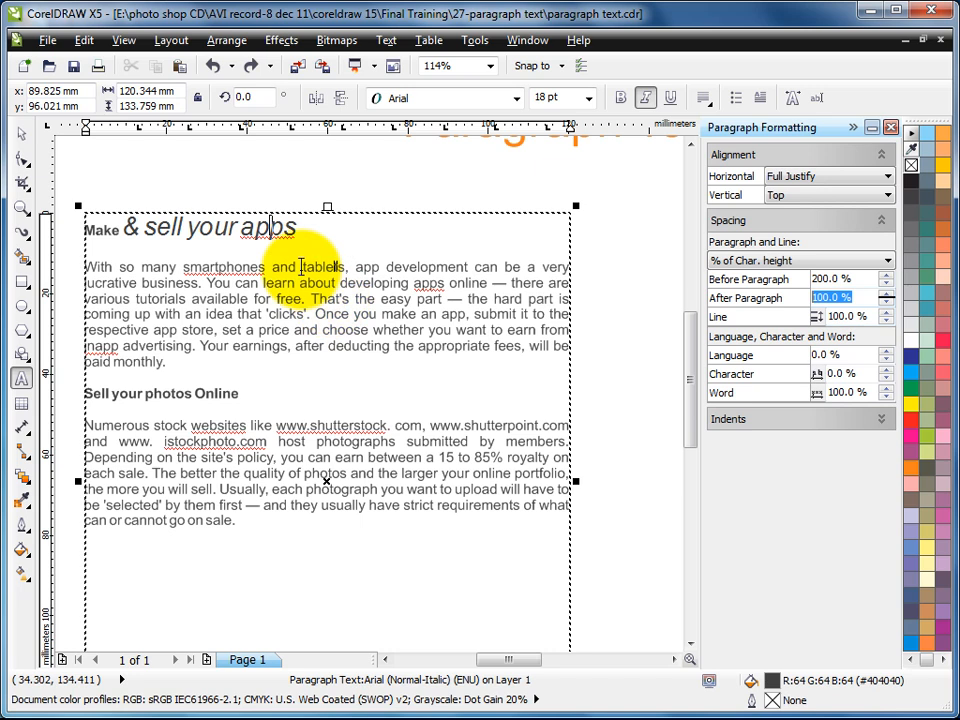
pyautogui.click(300, 267)
pyautogui.click(838, 279)
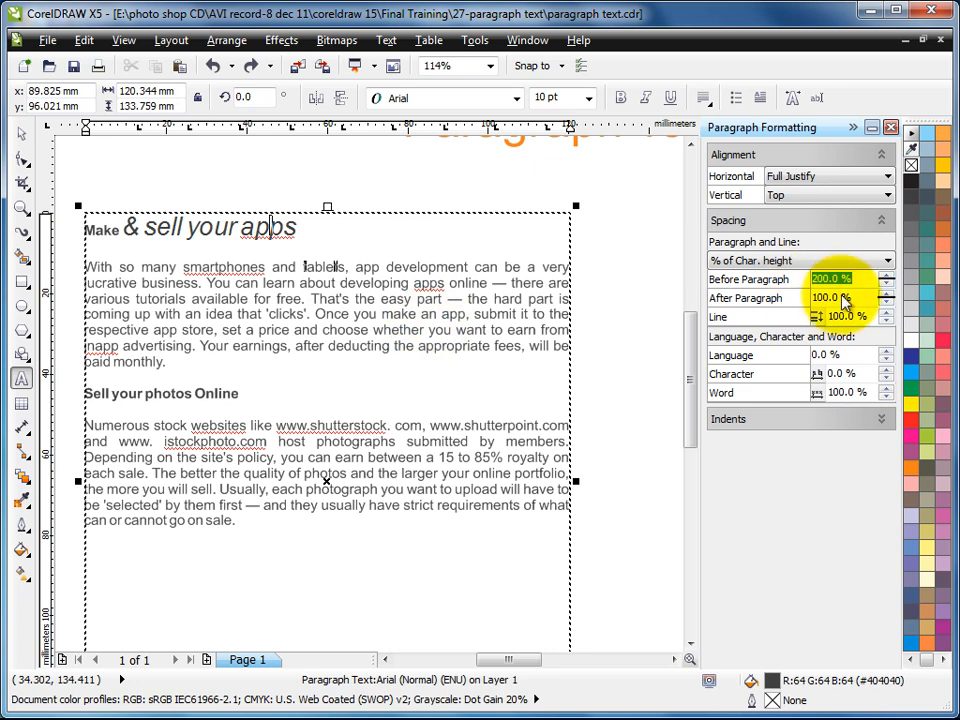
pyautogui.click(199, 399)
pyautogui.click(204, 346)
pyautogui.click(196, 393)
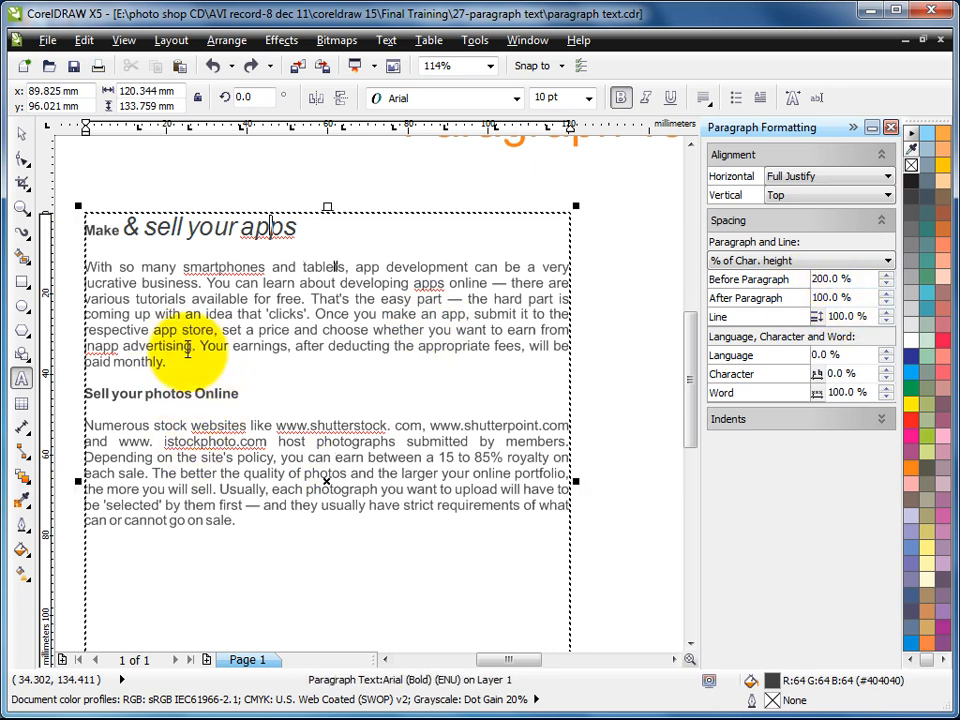
pyautogui.click(188, 345)
pyautogui.click(174, 393)
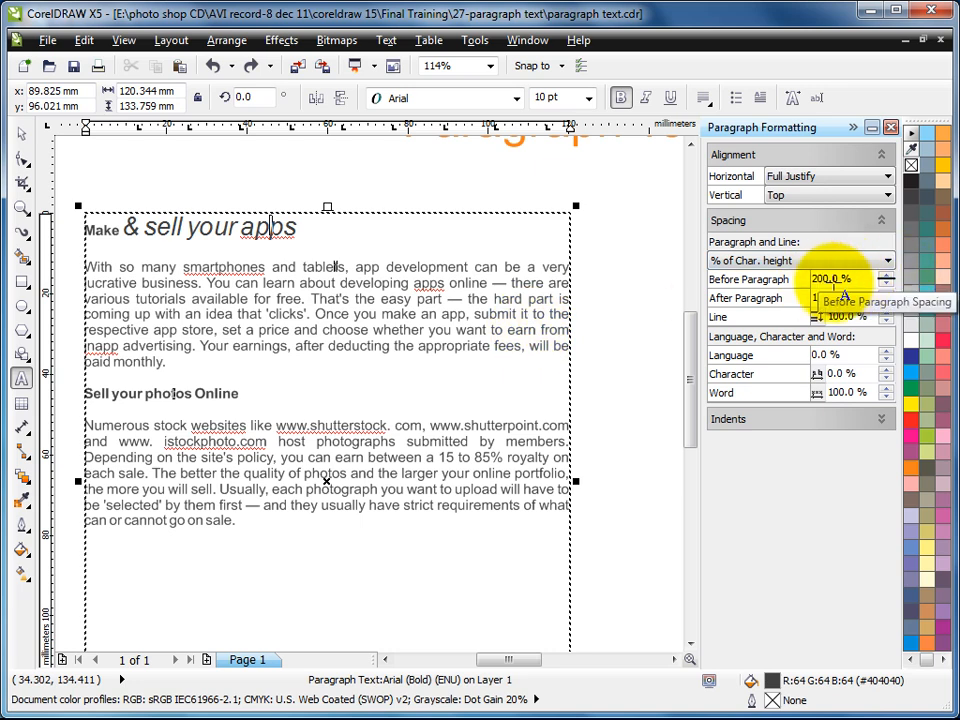
pyautogui.click(238, 268)
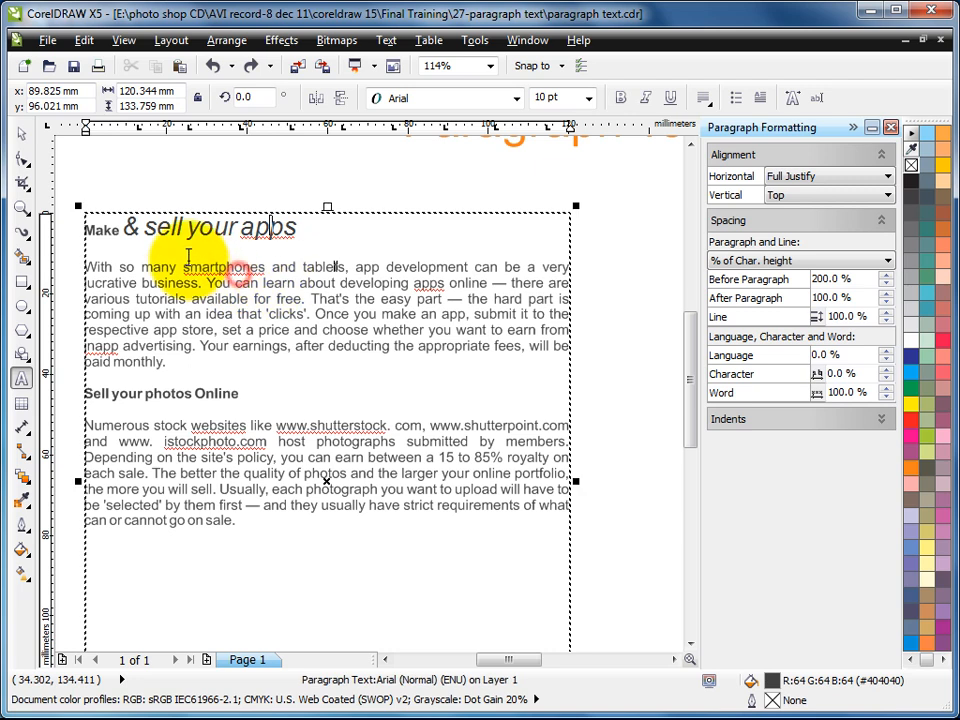
# - Set the spacing before paragraph to 120% of character height for the first body paragraph
pyautogui.click(349, 285)
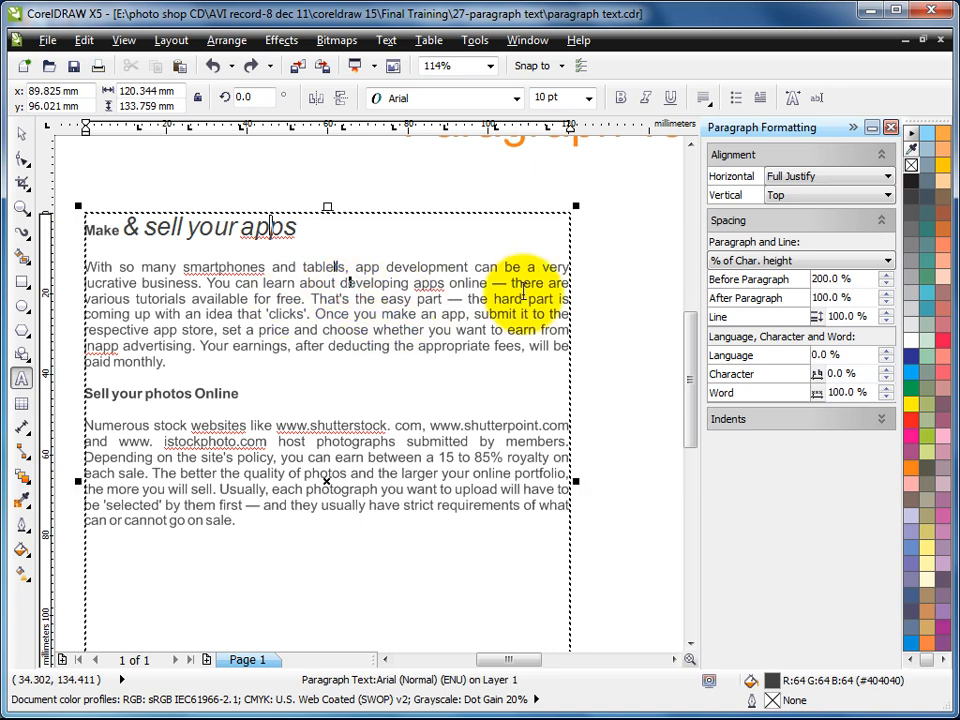
pyautogui.click(858, 280)
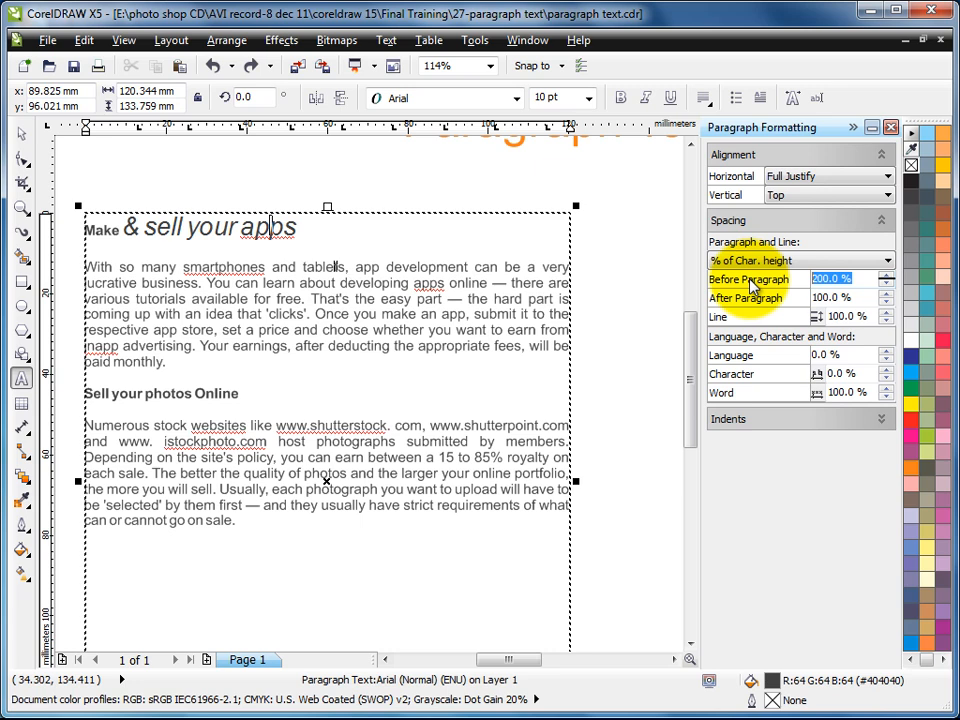
pyautogui.write('120')
pyautogui.press('Return')
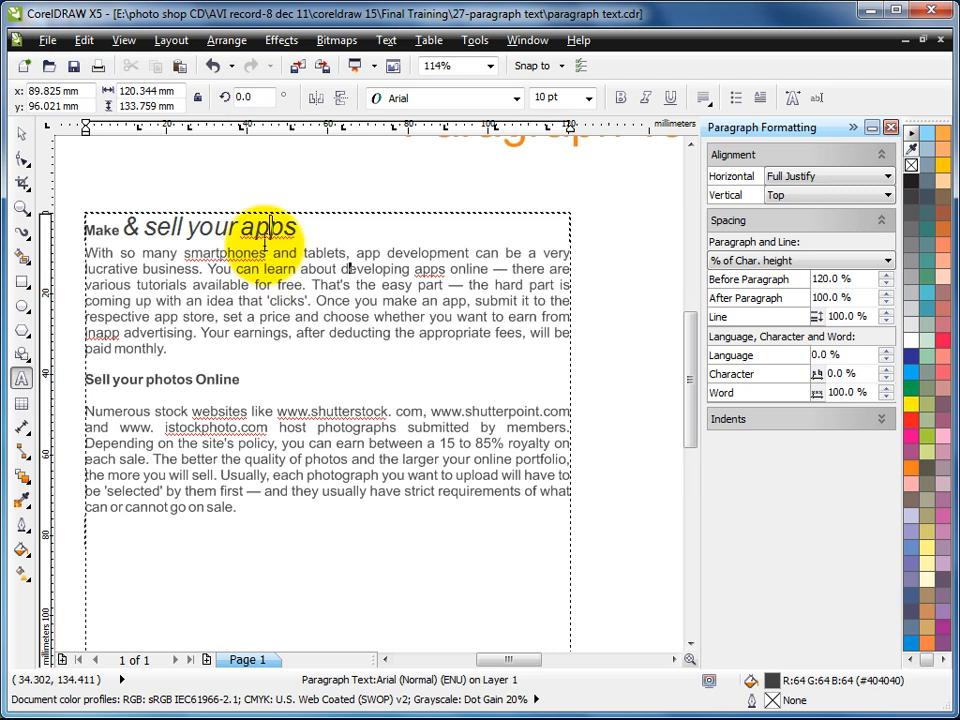
# - Give the second body paragraph, under the "Sell your photos Online" heading, a before-paragraph spacing of 120%
pyautogui.click(193, 411)
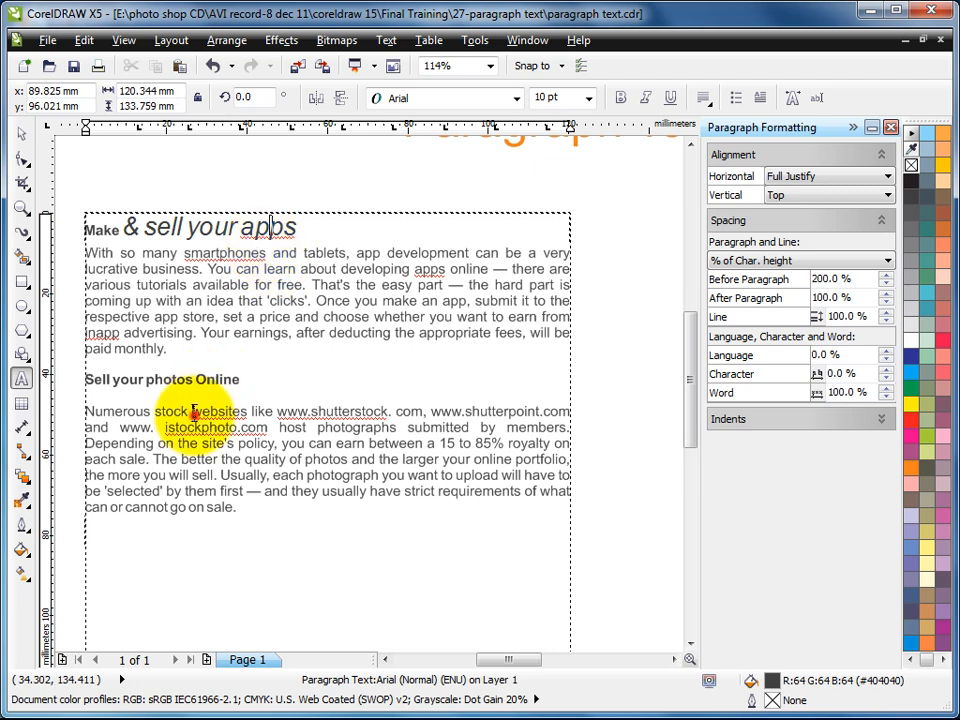
pyautogui.click(857, 285)
pyautogui.write('120')
pyautogui.press('Return')
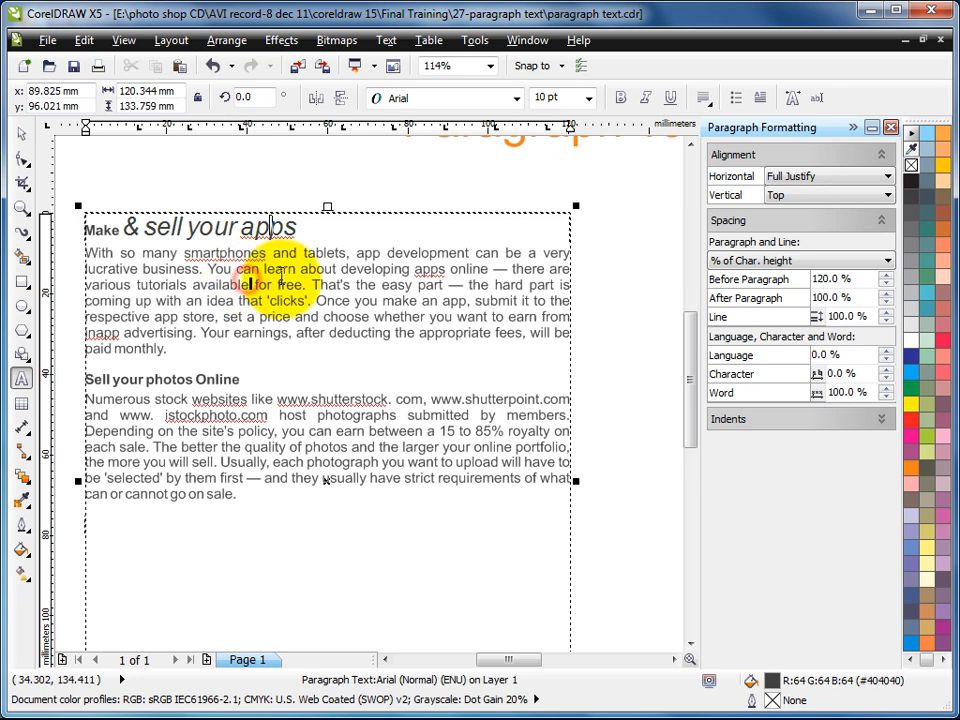
# - Set the first body paragraph's line spacing to 130%, and then the line spacing of all text in the frame to 120%
pyautogui.moveTo(871, 318); pyautogui.dragTo(788, 322)
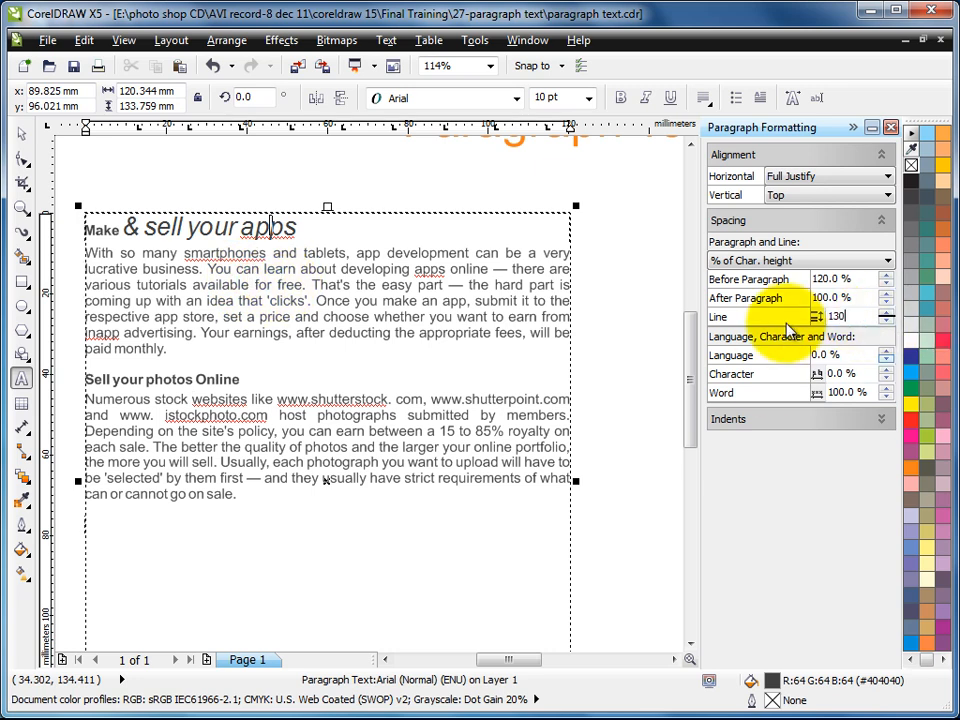
pyautogui.press('Return')
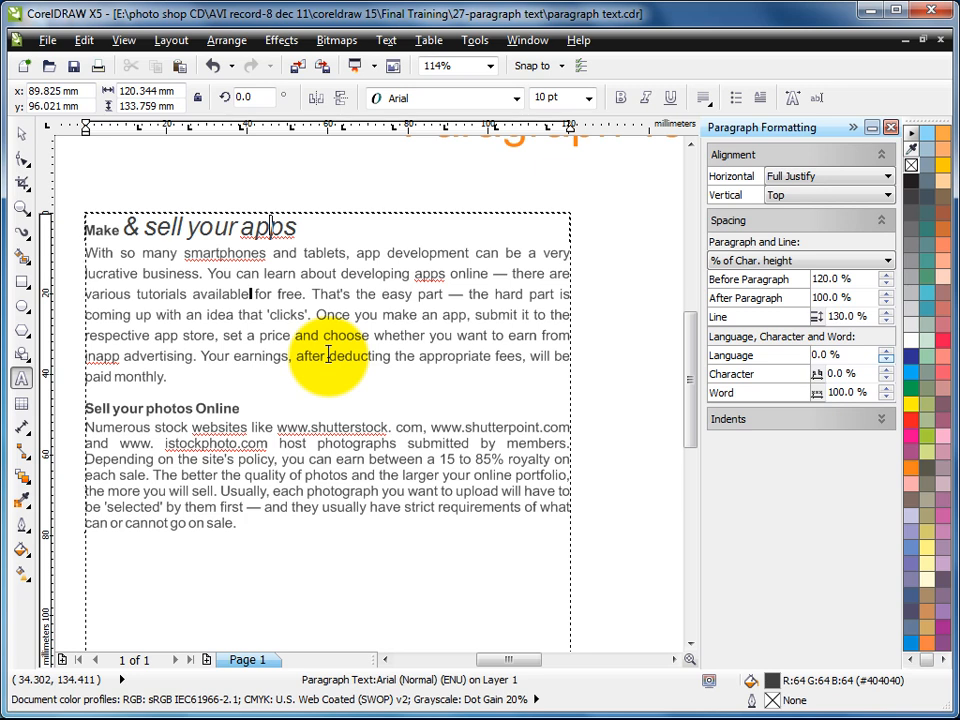
pyautogui.hotkey('ctrl', 'a')
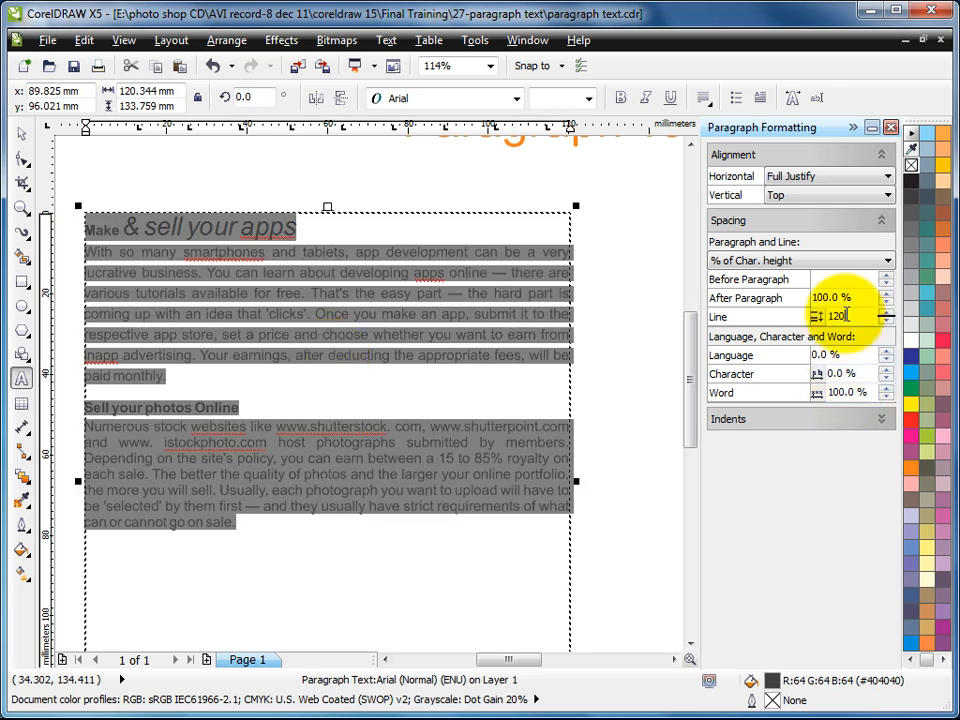
pyautogui.click(847, 316)
pyautogui.write('120')
pyautogui.press('Return')
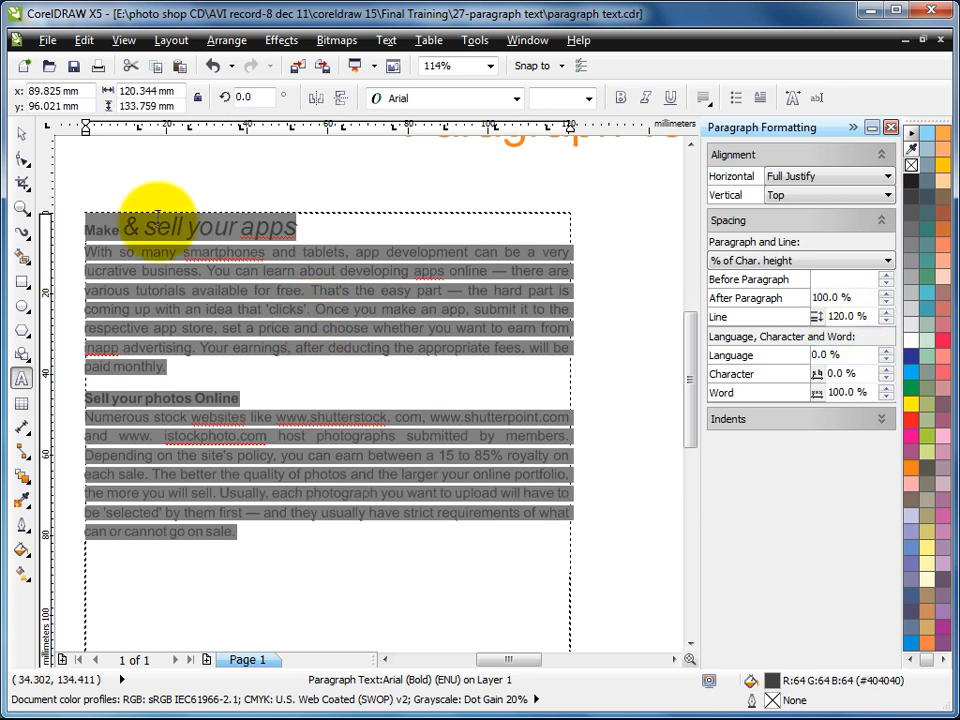
# - Copy all text in the paragraph frame and paste it after the last line so the text overflows the frame
pyautogui.click(255, 434)
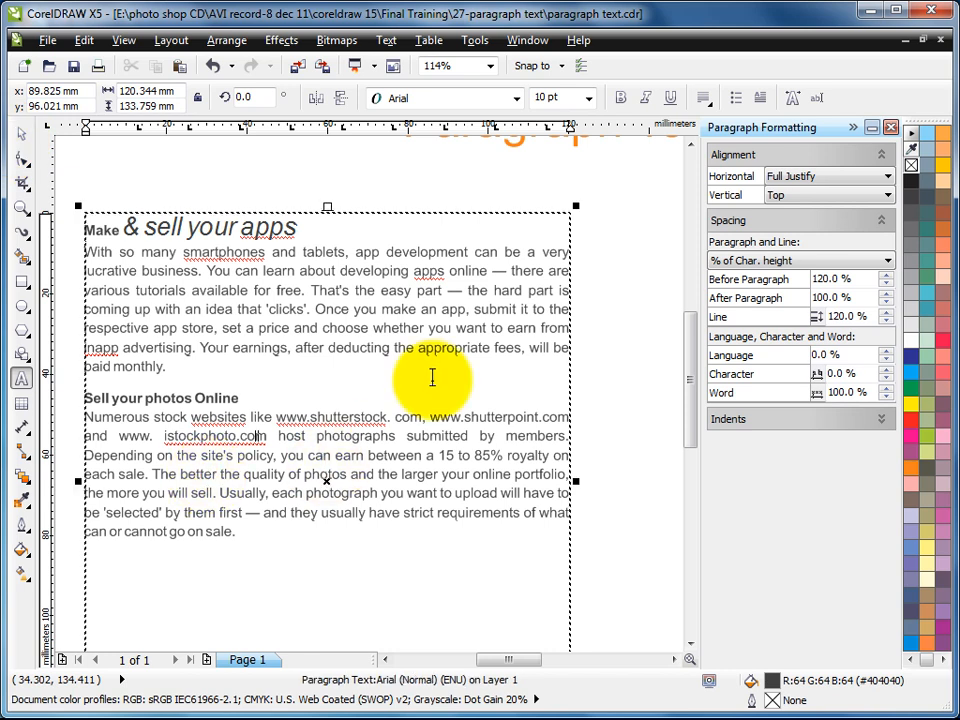
pyautogui.hotkey('ctrl', 'a')
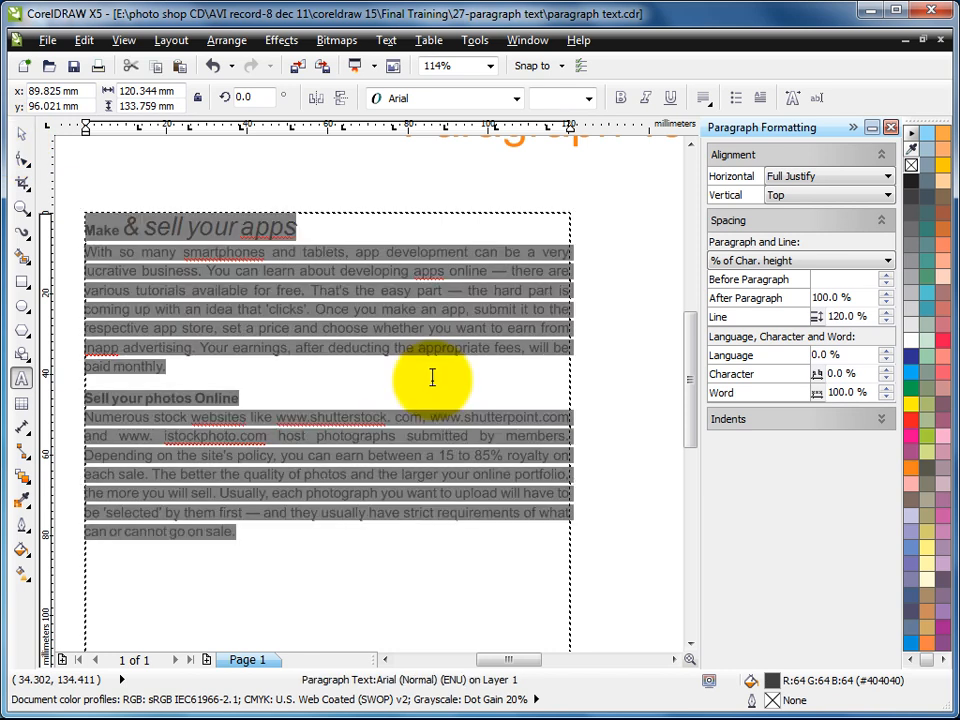
pyautogui.click(246, 534)
pyautogui.scroll(-2, 478, 390)
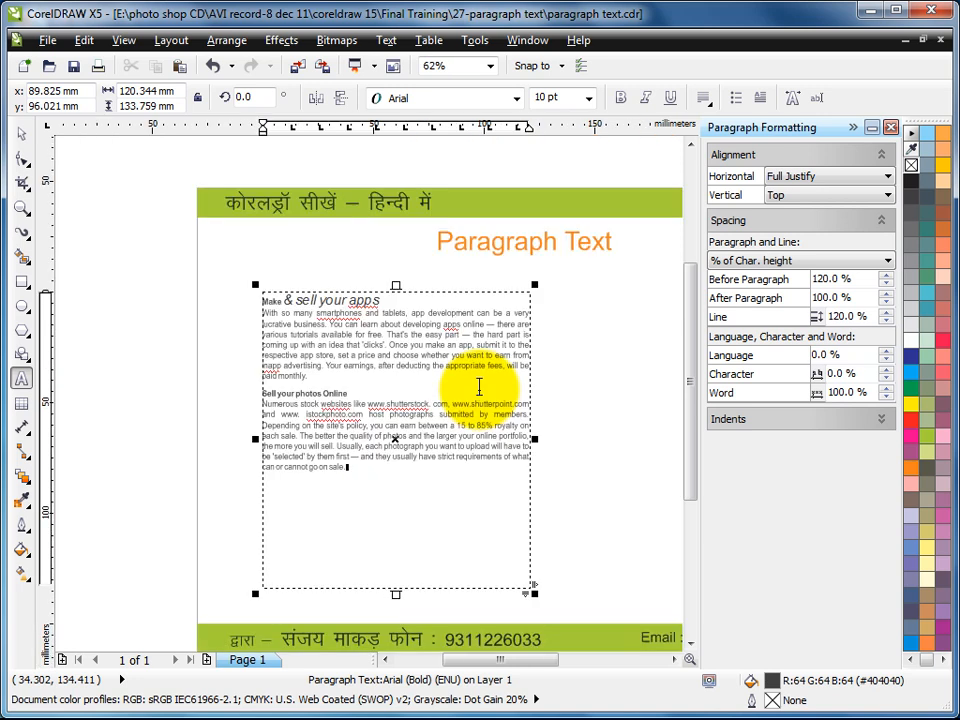
pyautogui.scroll(-3, 478, 390)
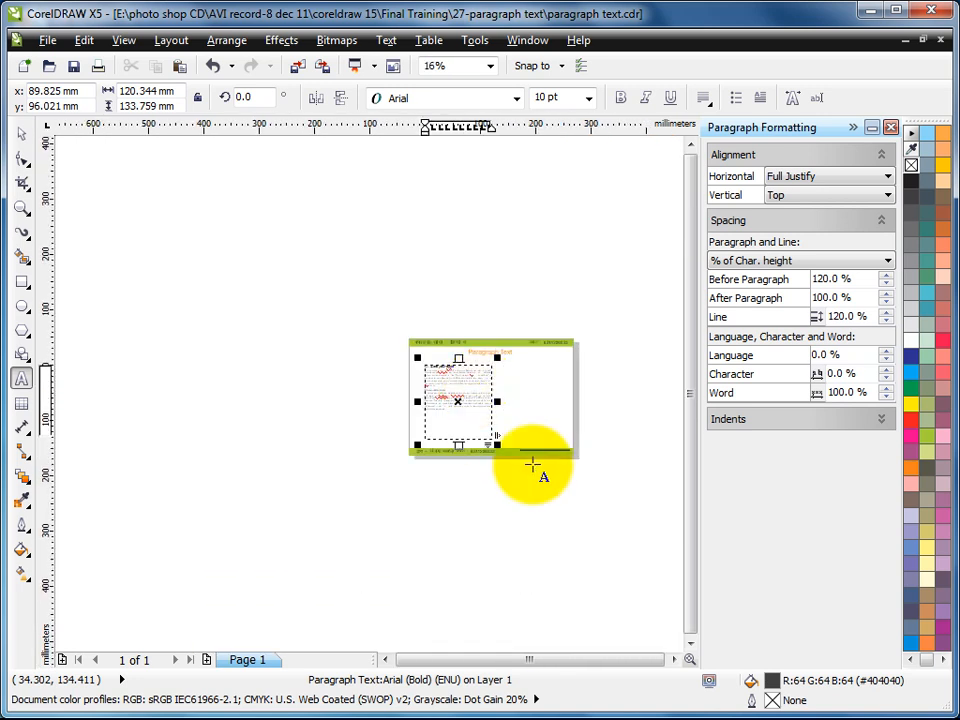
pyautogui.press('F2')
pyautogui.moveTo(381, 328); pyautogui.dragTo(570, 482)
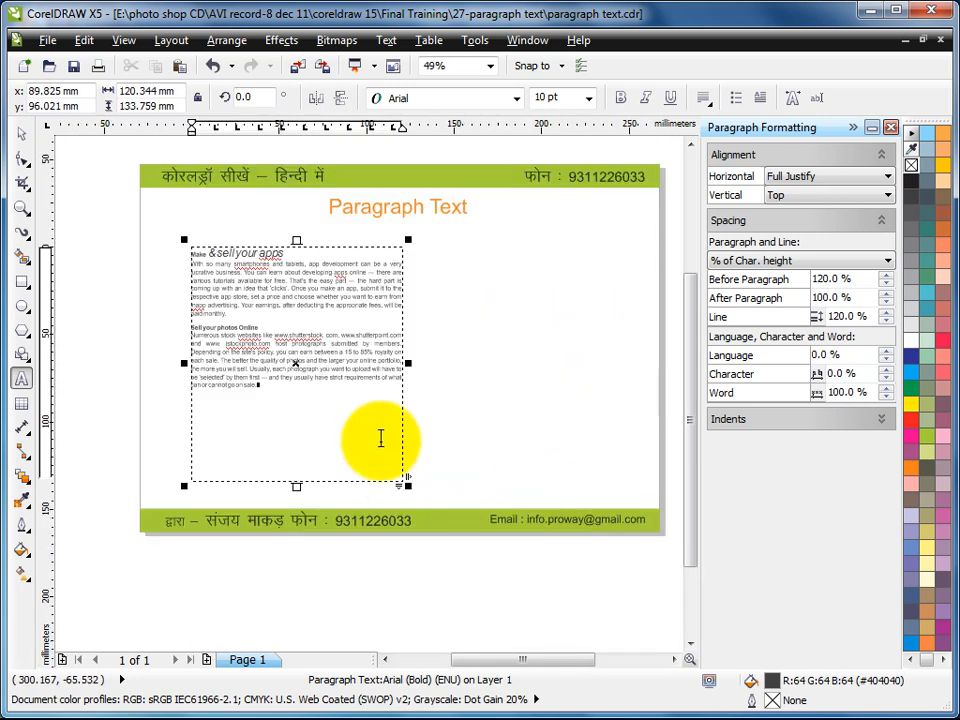
pyautogui.hotkey('ctrl', 'v')
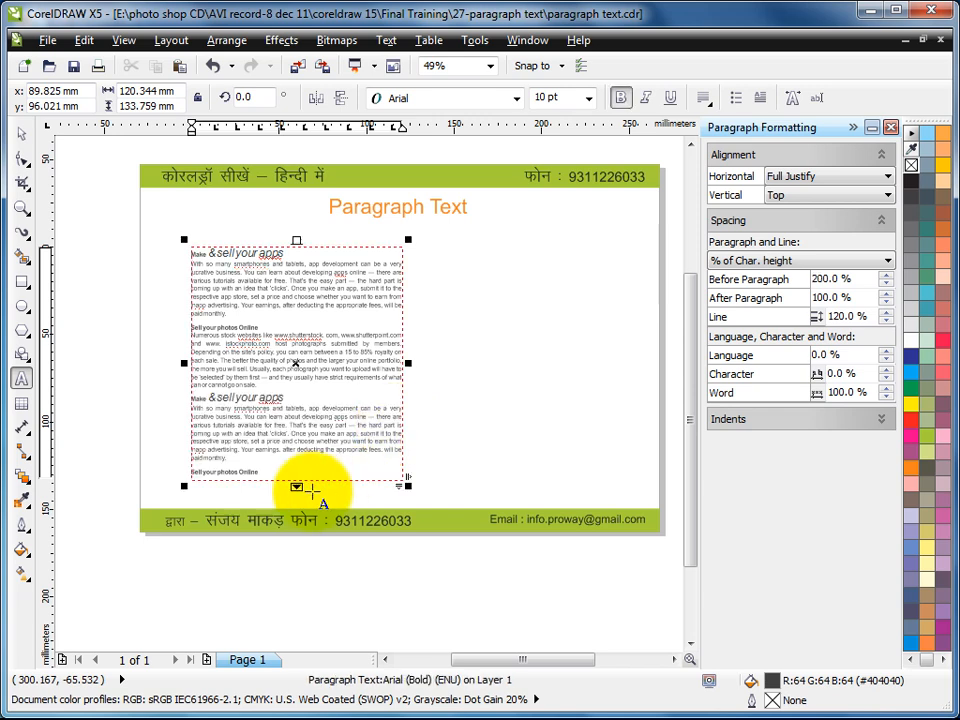
# - Flow the overflowing text into a new linked frame of about 101 × 130 mm on the empty right half of the page
pyautogui.click(21, 133)
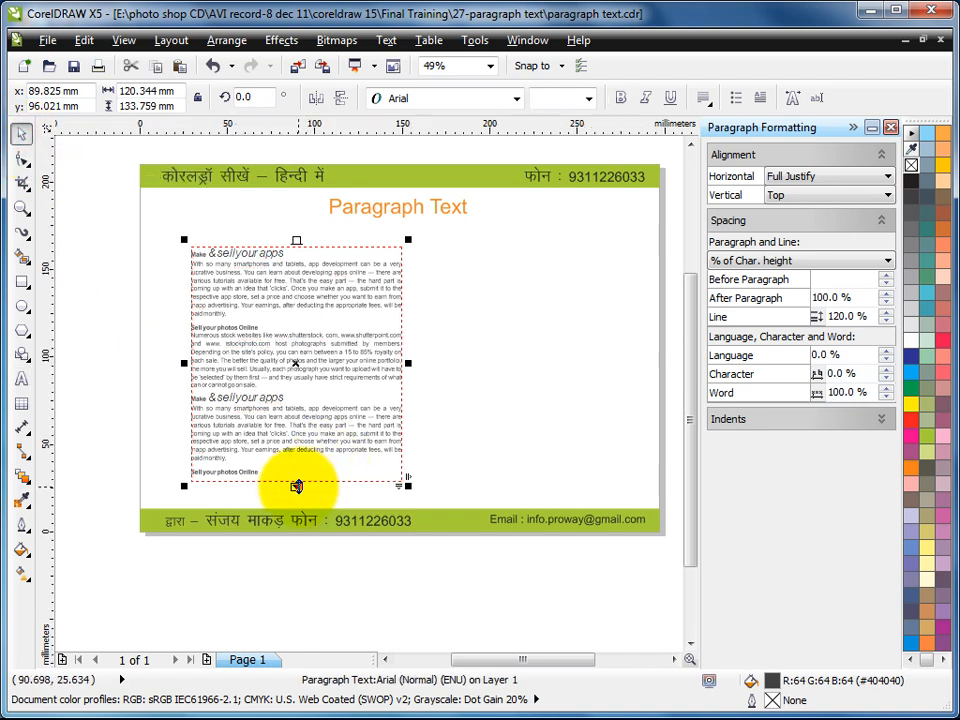
pyautogui.click(296, 486)
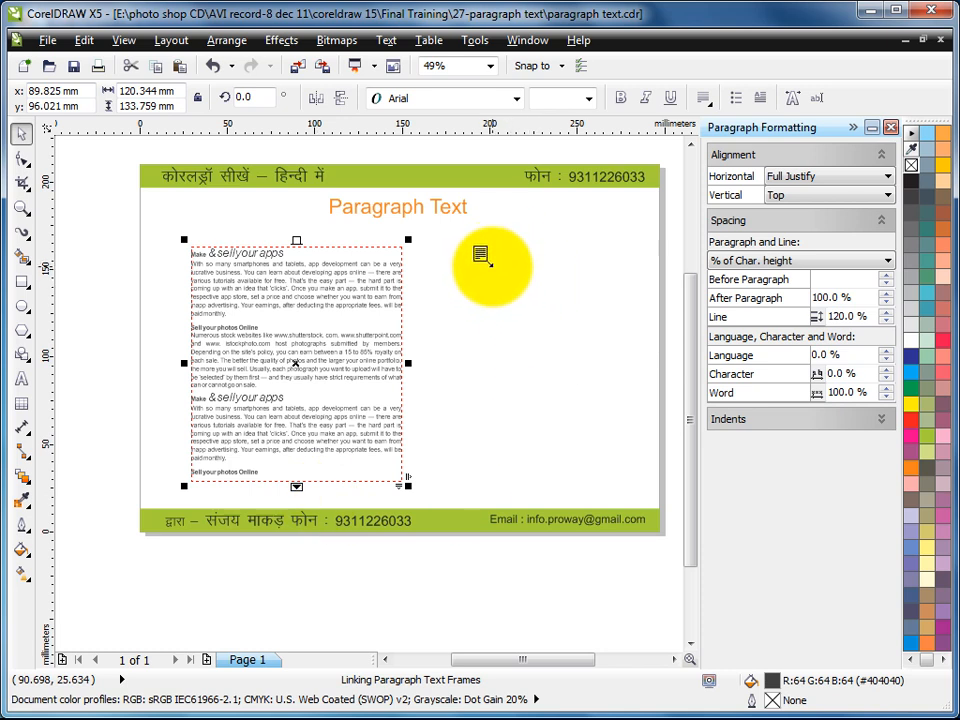
pyautogui.moveTo(450, 250); pyautogui.dragTo(626, 477)
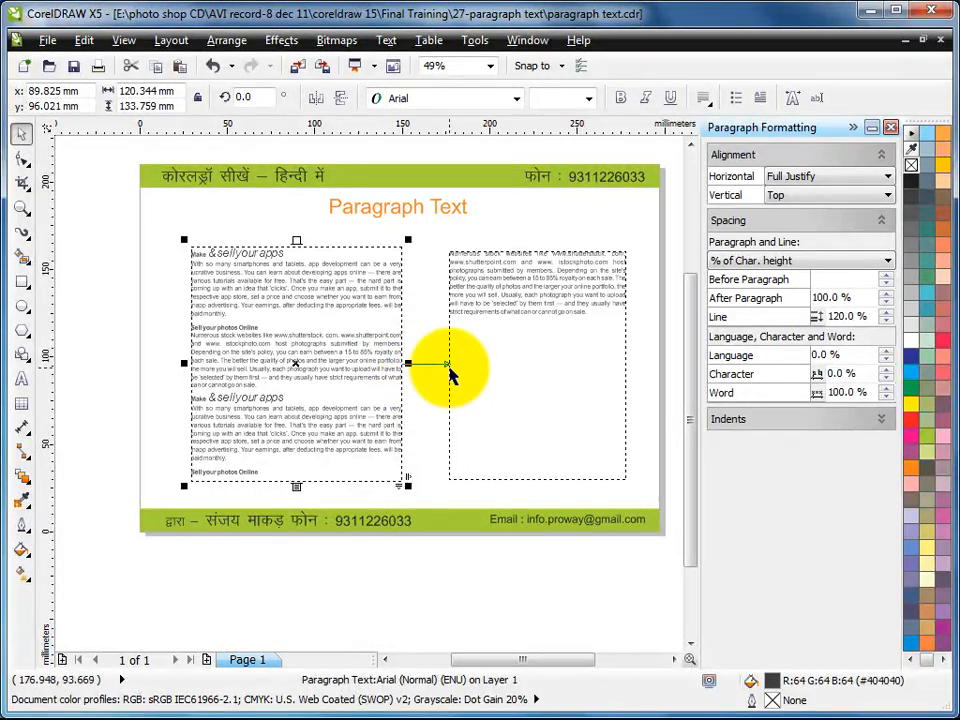
# - Move the second linked frame off page 1, add a second page after it, and place the frame on page 2
pyautogui.click(529, 308)
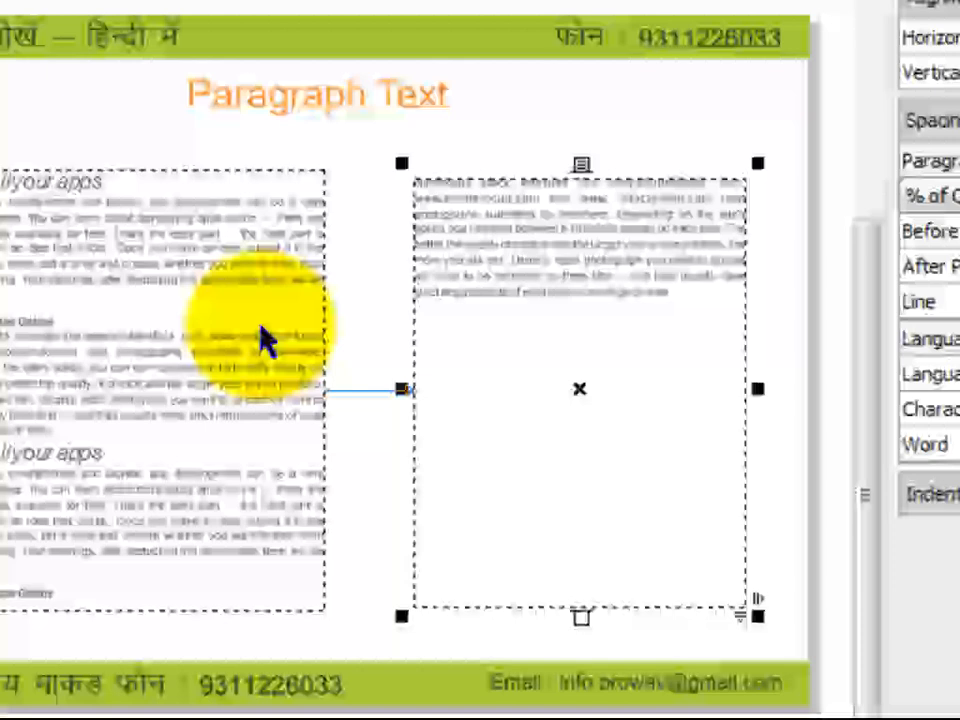
pyautogui.click(257, 332)
pyautogui.click(449, 337)
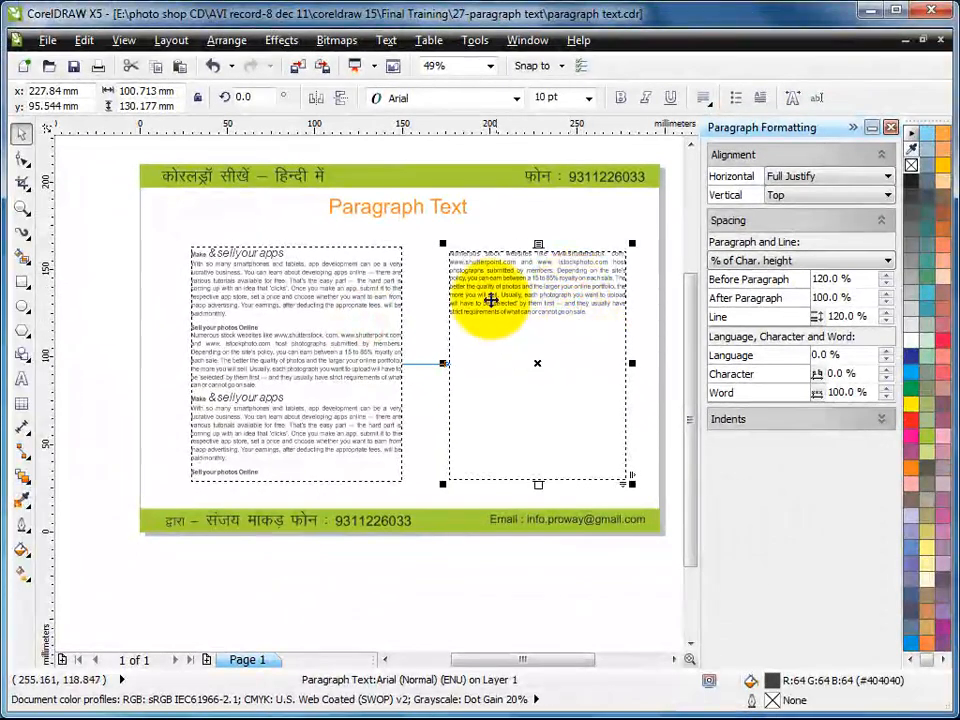
pyautogui.moveTo(470, 282); pyautogui.dragTo(658, 277)
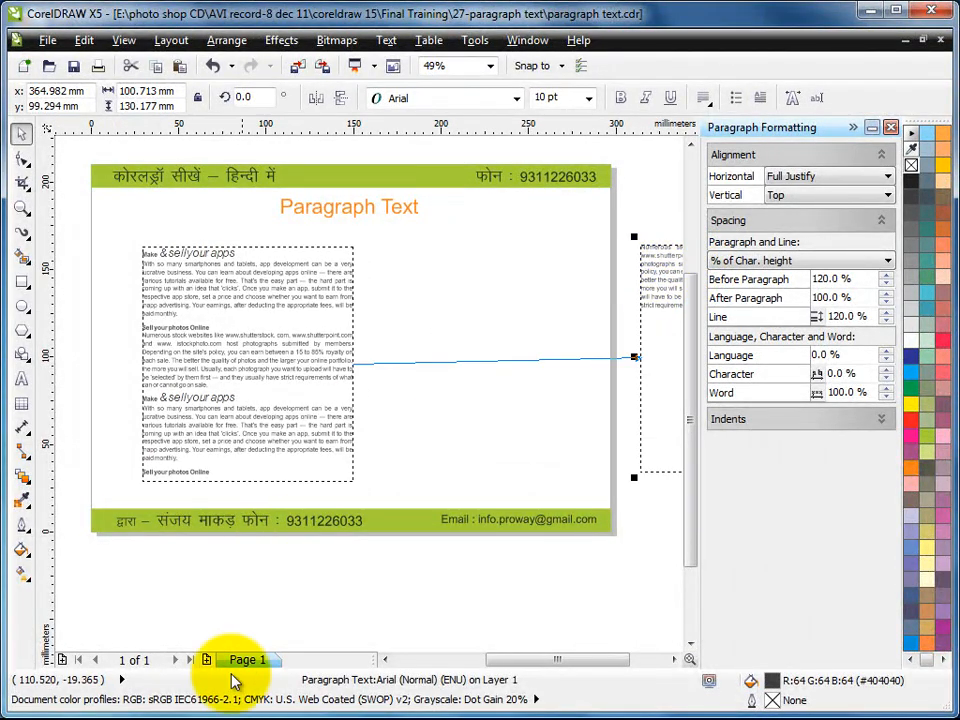
pyautogui.click(207, 661)
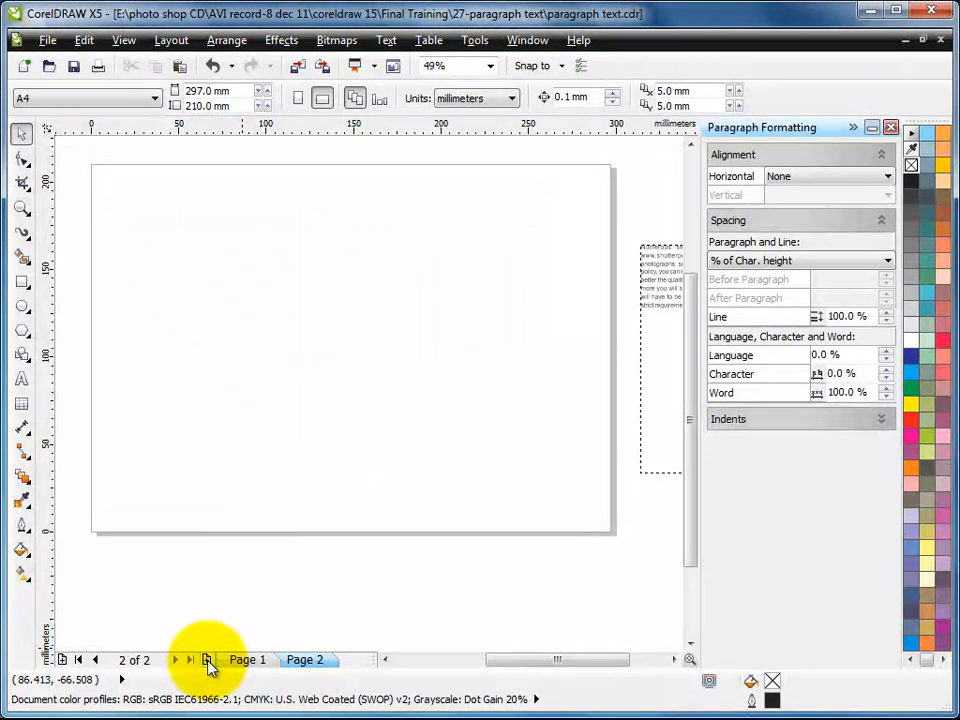
pyautogui.moveTo(655, 279); pyautogui.dragTo(278, 284)
# - Examine the link indicators between the text frames on page 1 and page 2
pyautogui.click(529, 272)
pyautogui.click(369, 257)
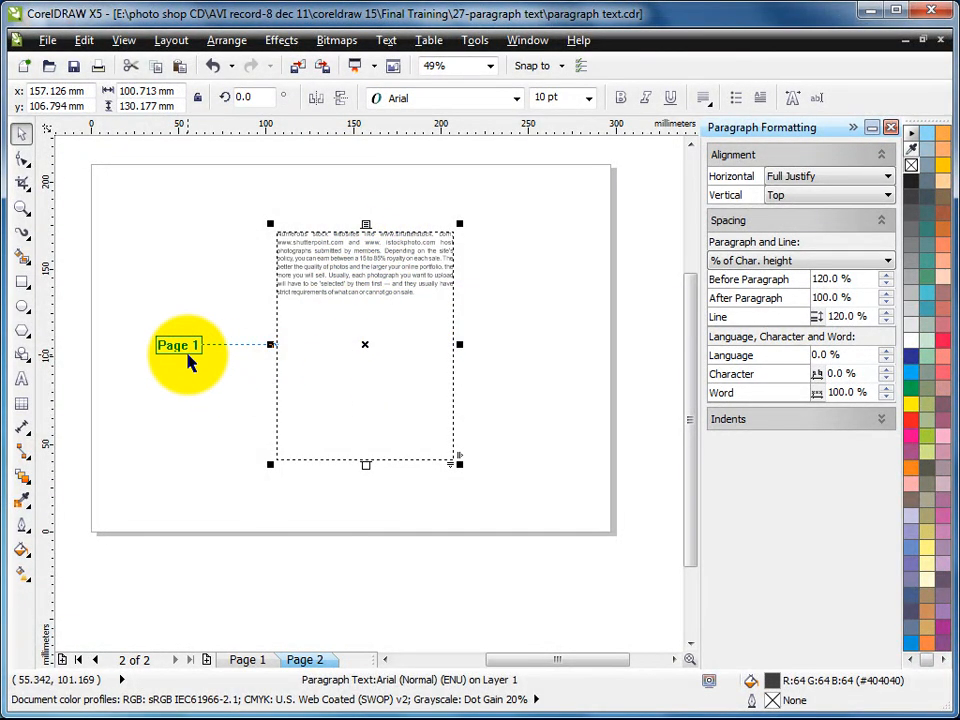
pyautogui.click(249, 660)
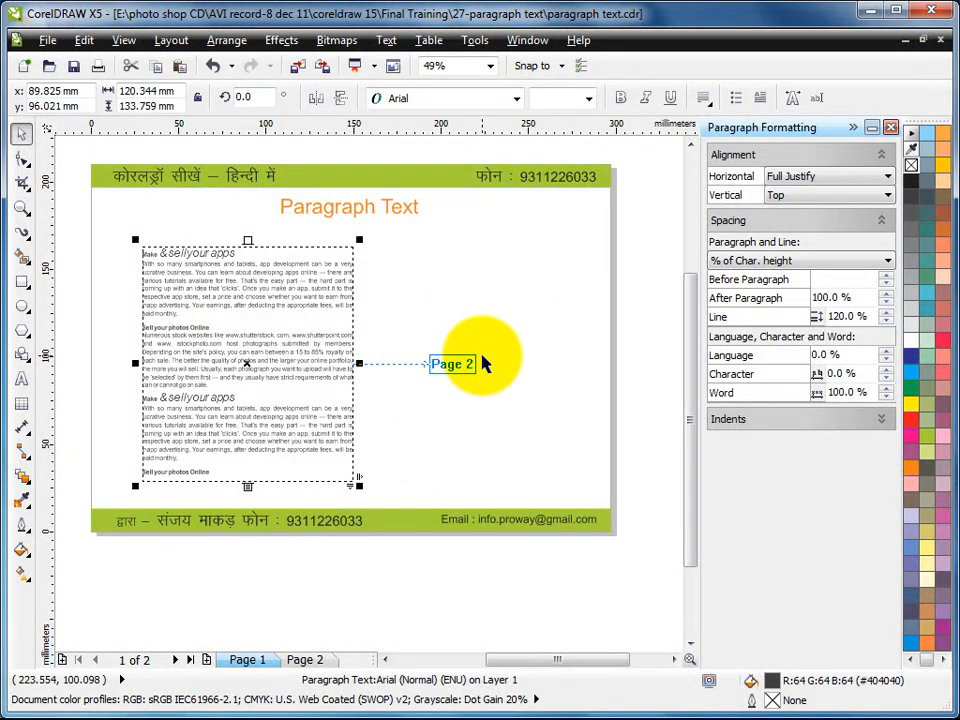
pyautogui.click(305, 660)
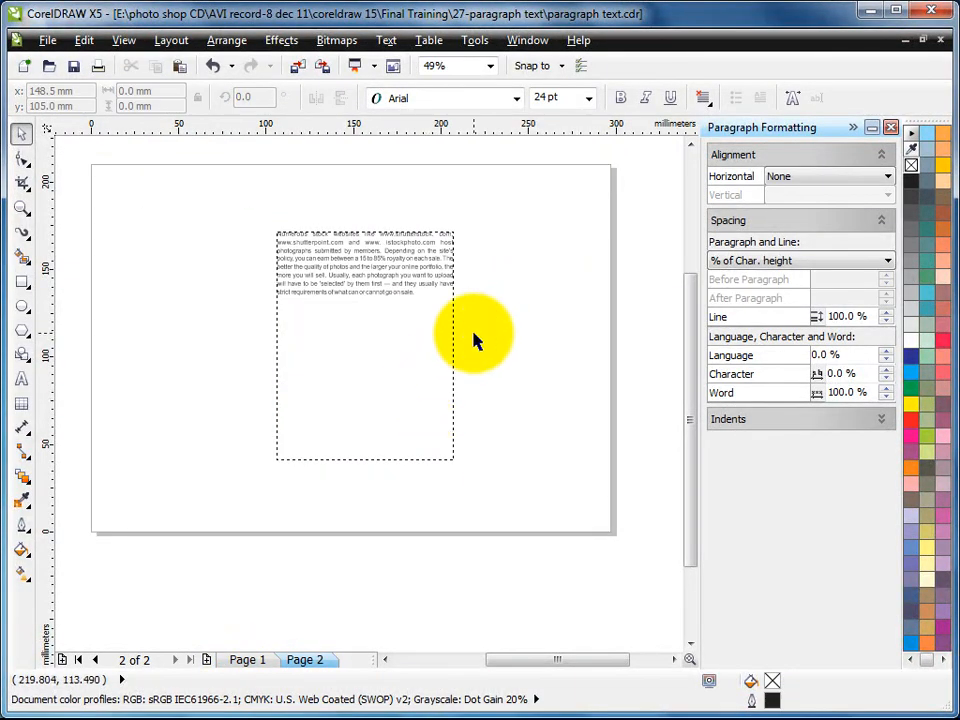
pyautogui.click(247, 660)
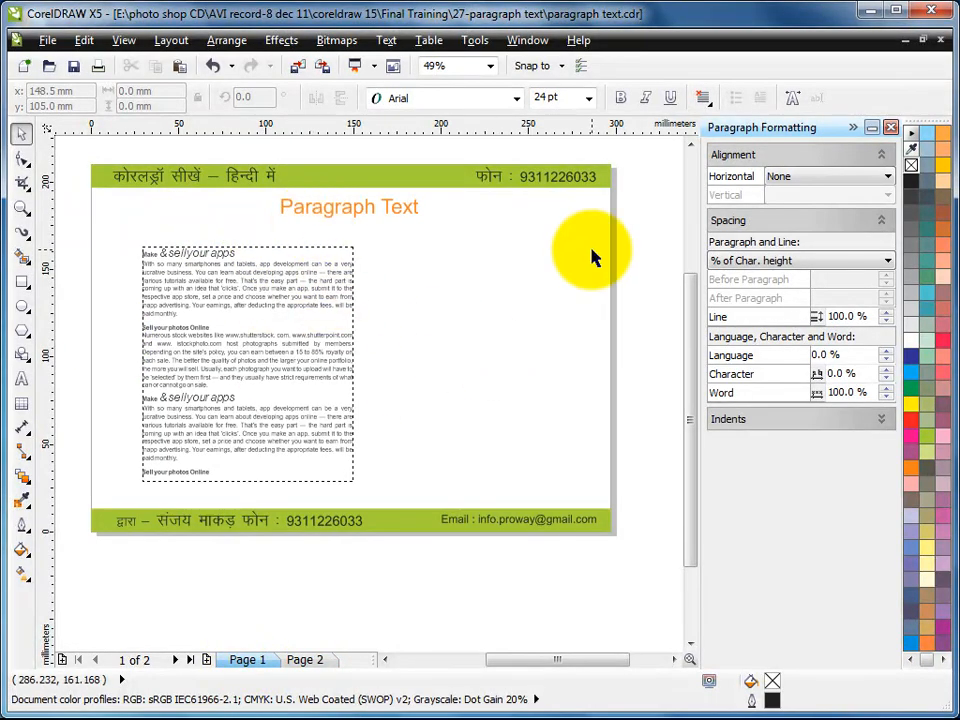
pyautogui.click(476, 286)
pyautogui.click(296, 363)
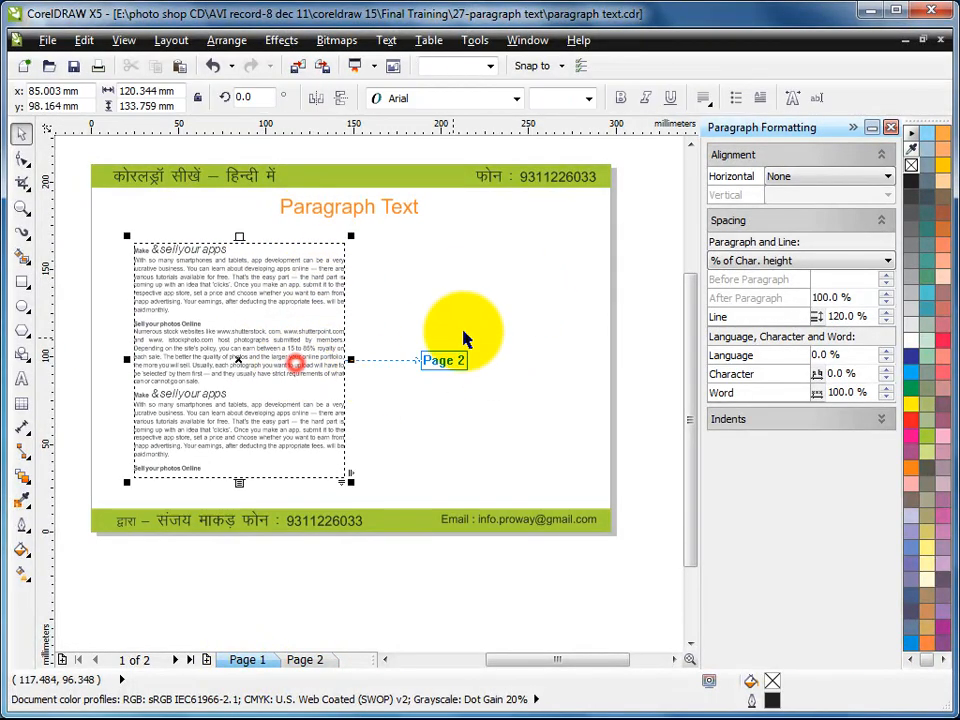
pyautogui.click(470, 262)
pyautogui.click(244, 286)
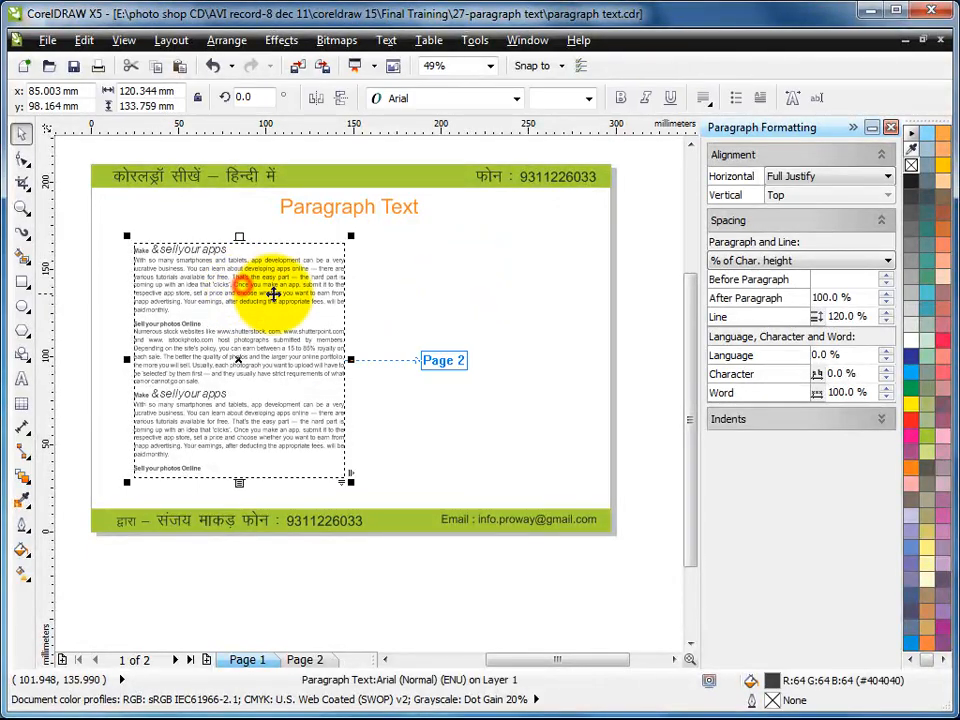
# - Copy the "Sell your photos Online" heading in the page 1 frame and place the text cursor at its end
pyautogui.click(21, 379)
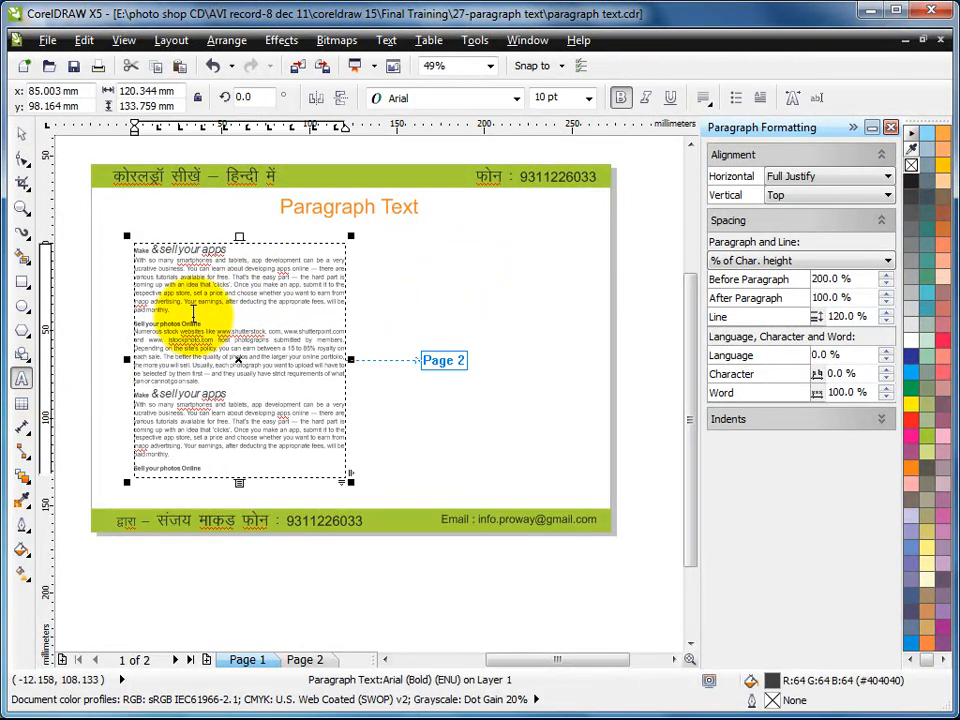
pyautogui.click(194, 317)
pyautogui.moveTo(134, 323); pyautogui.dragTo(220, 329)
pyautogui.hotkey('ctrl', 'c')
pyautogui.click(211, 321)
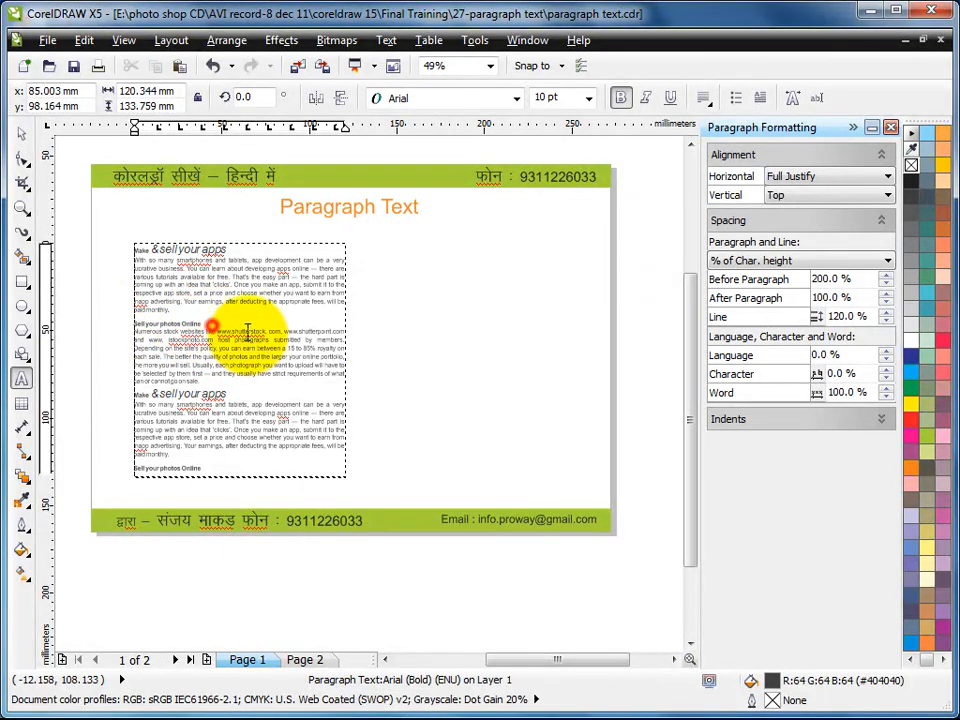
# - Paste the copied heading repeatedly on new lines below the original until the text flows on into the page 2 frame
pyautogui.press('Return')
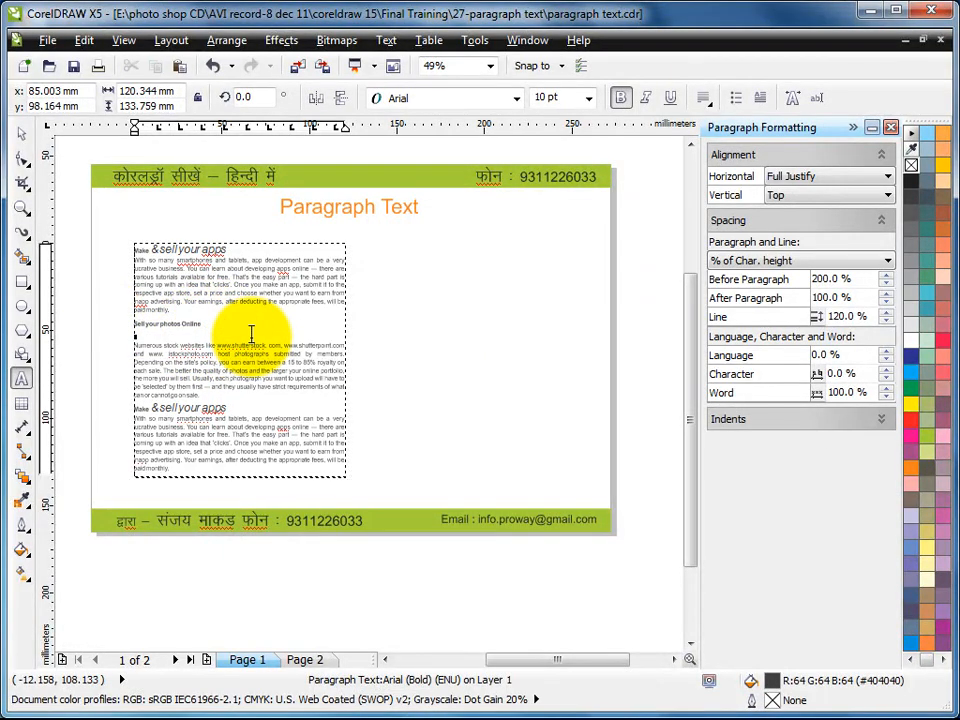
pyautogui.hotkey('ctrl', 'v')
pyautogui.press('Return')
pyautogui.hotkey('ctrl', 'v')
pyautogui.press('Return')
pyautogui.hotkey('ctrl', 'v')
pyautogui.press('Return')
pyautogui.hotkey('ctrl', 'v')
pyautogui.press('Return')
pyautogui.hotkey('ctrl', 'v')
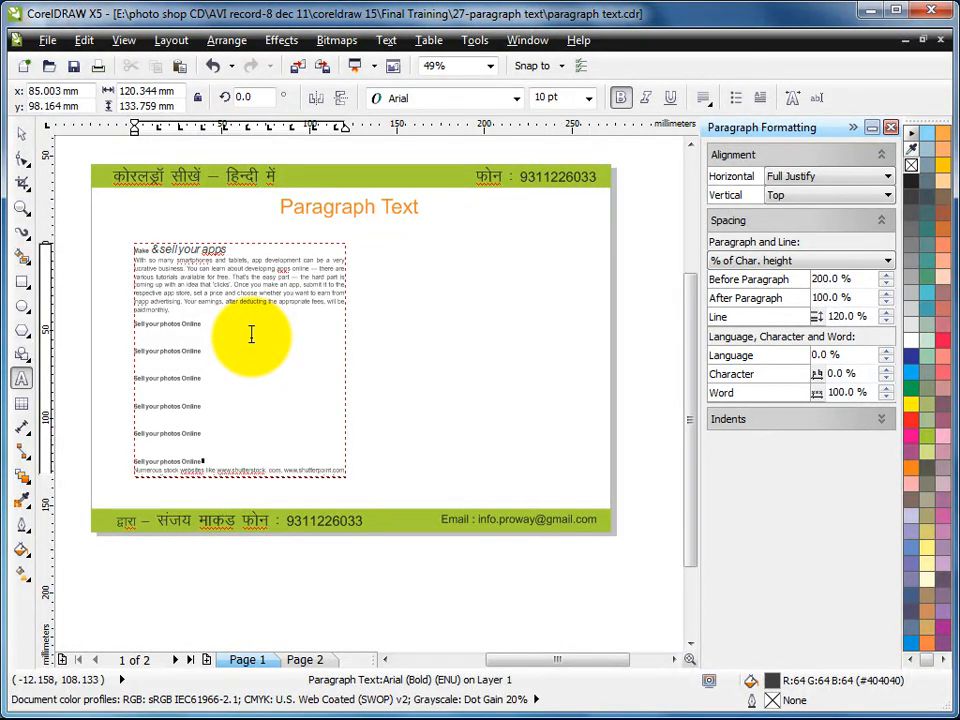
pyautogui.press('Return')
pyautogui.hotkey('ctrl', 'v')
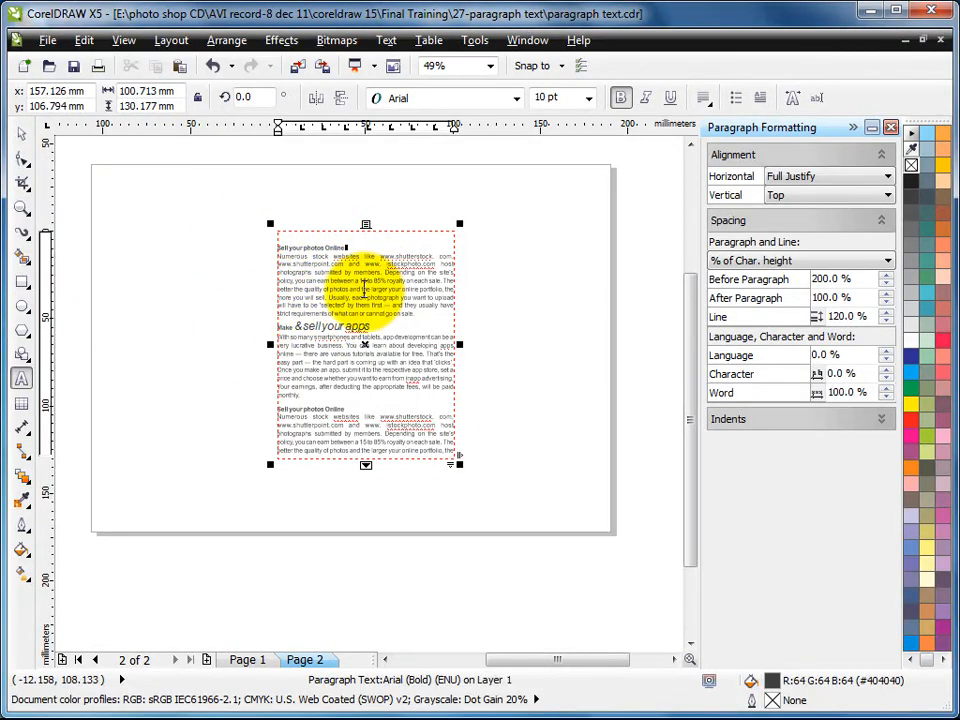
# - Move the linked text frame on page 2 toward the page's left side, centred at about x 87 mm, y 113 mm
pyautogui.click(22, 133)
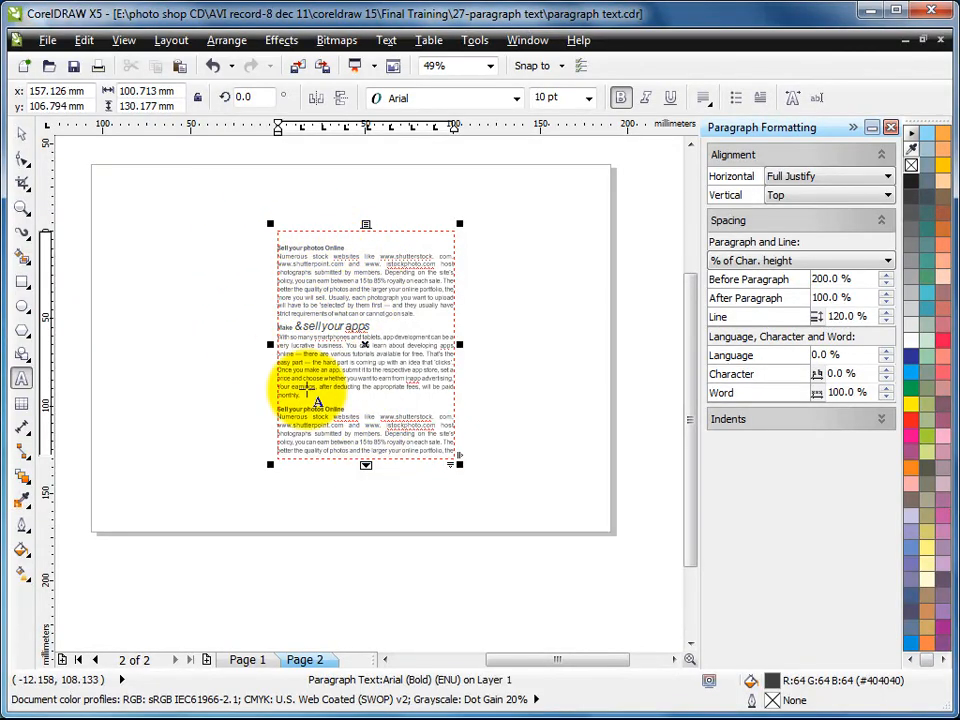
pyautogui.moveTo(288, 291); pyautogui.dragTo(223, 285)
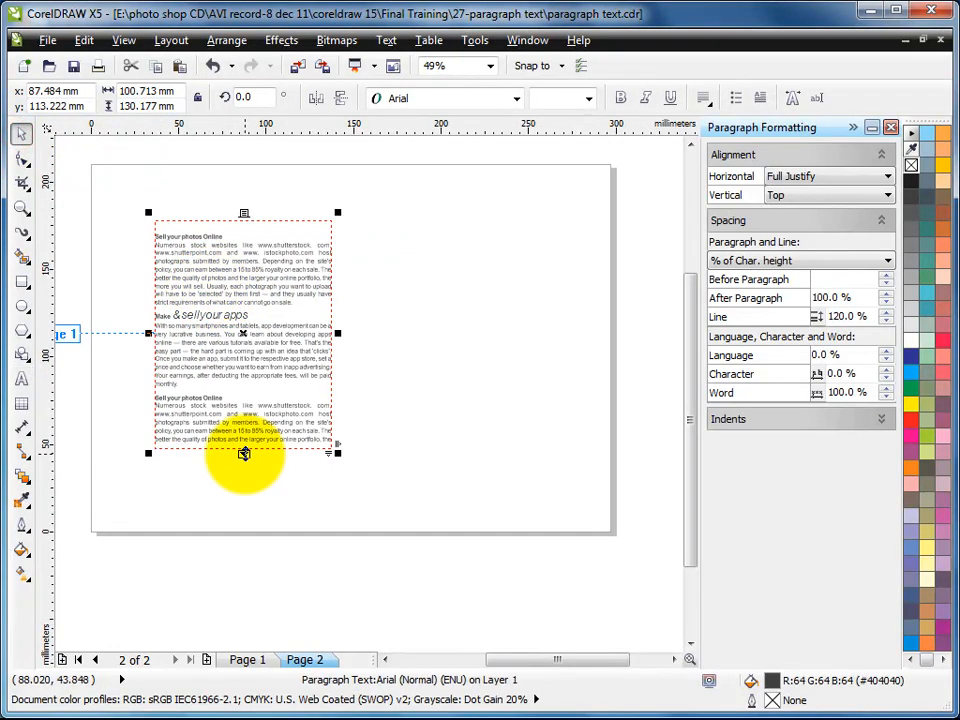
# - Flow the overflowing text from the page 2 frame into a new linked frame drawn beside it on the same page
pyautogui.click(244, 453)
pyautogui.moveTo(365, 228); pyautogui.dragTo(569, 455)
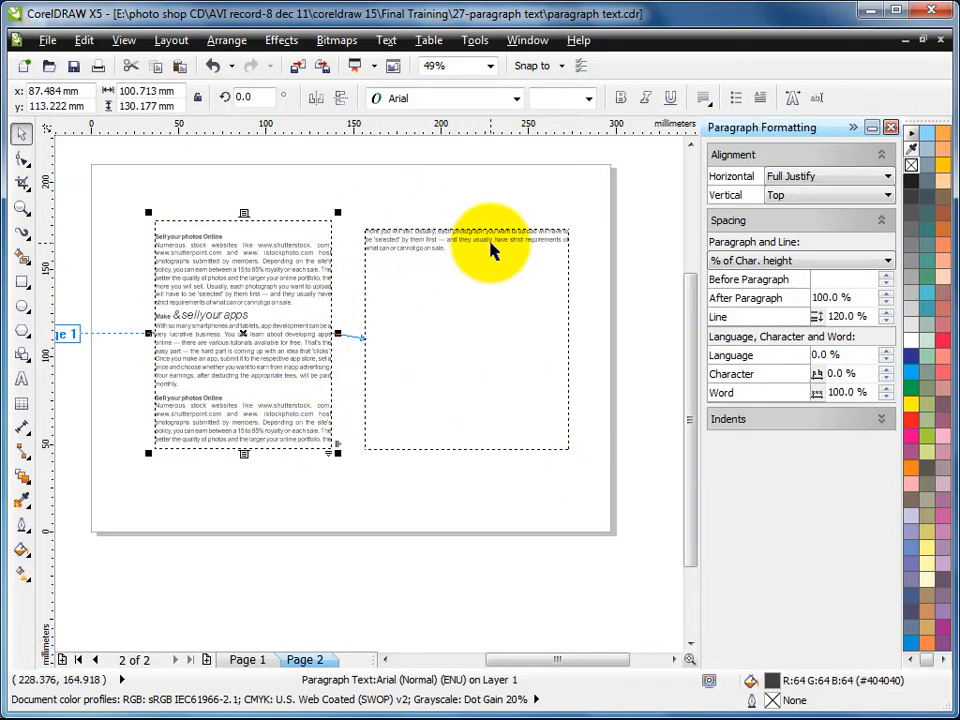
# - Delete the repeated "Sell your photos Online" headings below the first one in the page 1 text frame
pyautogui.click(30, 376)
pyautogui.click(257, 276)
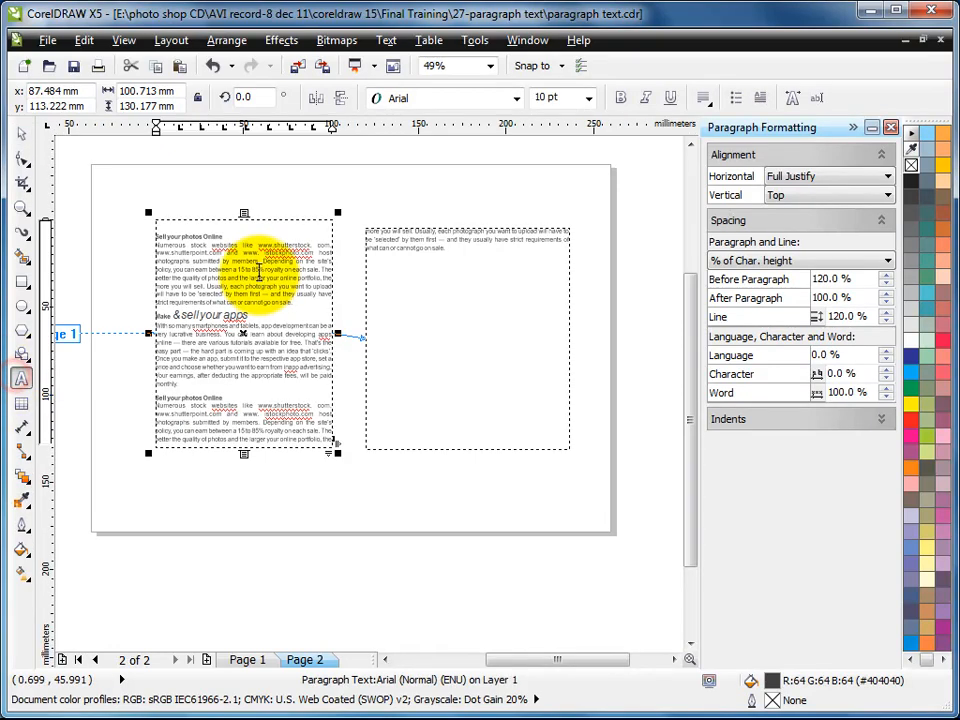
pyautogui.click(247, 660)
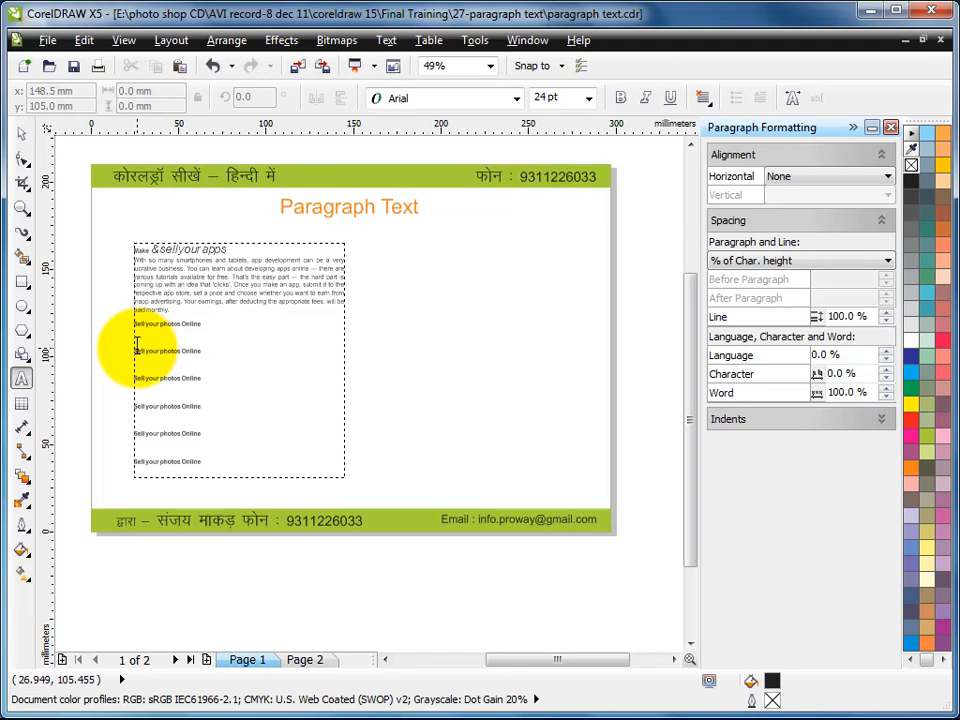
pyautogui.moveTo(194, 459); pyautogui.dragTo(134, 347)
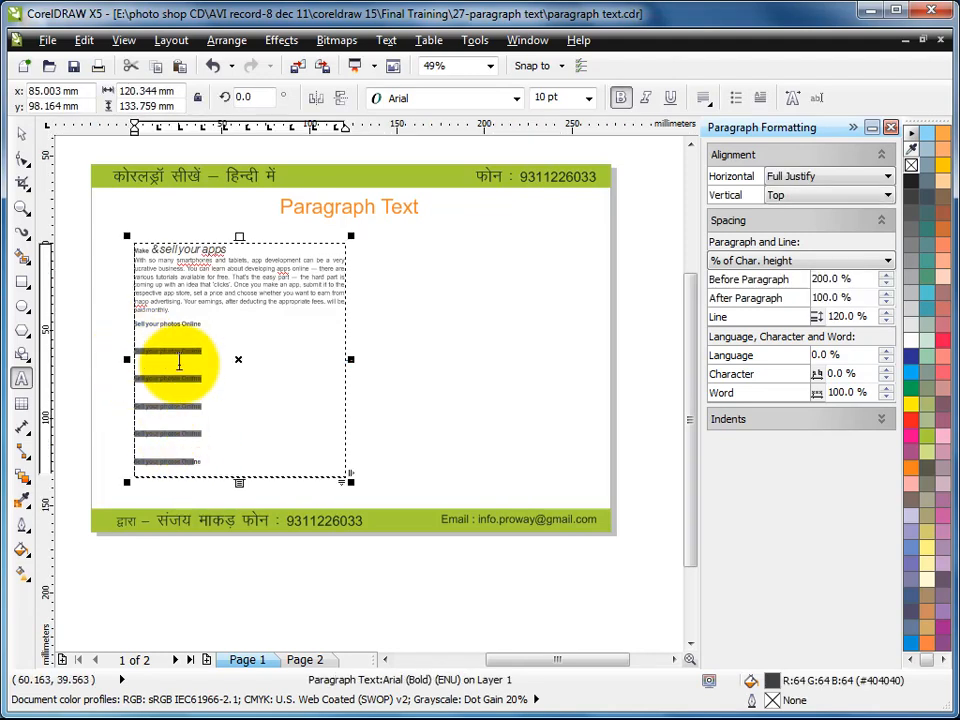
pyautogui.hotkey('ctrl', 'v')
pyautogui.press('BackSpace')
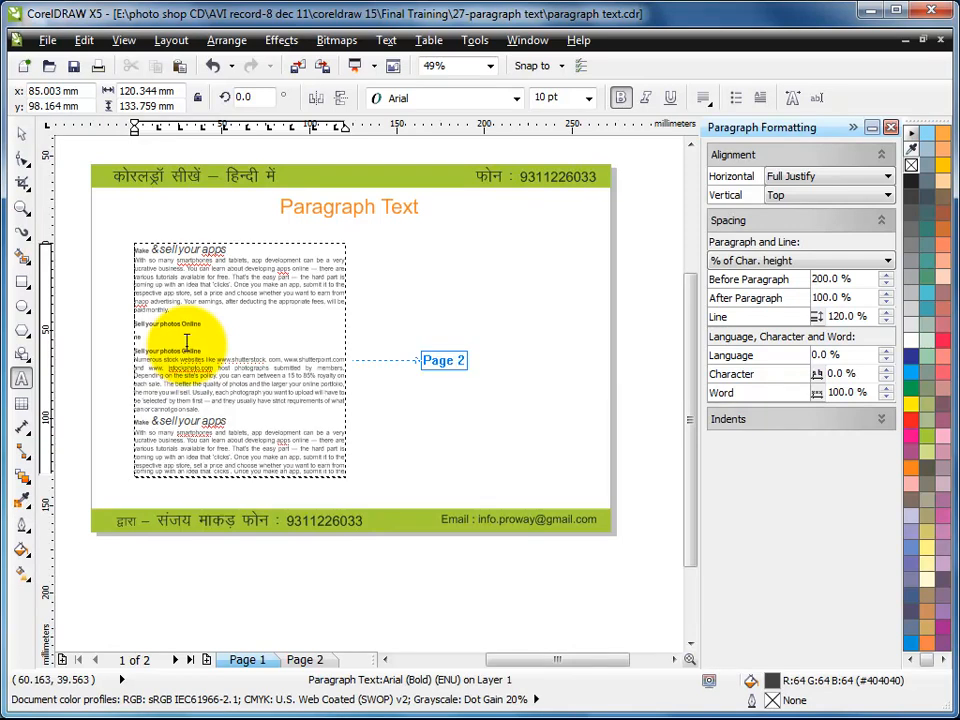
pyautogui.press('BackSpace')
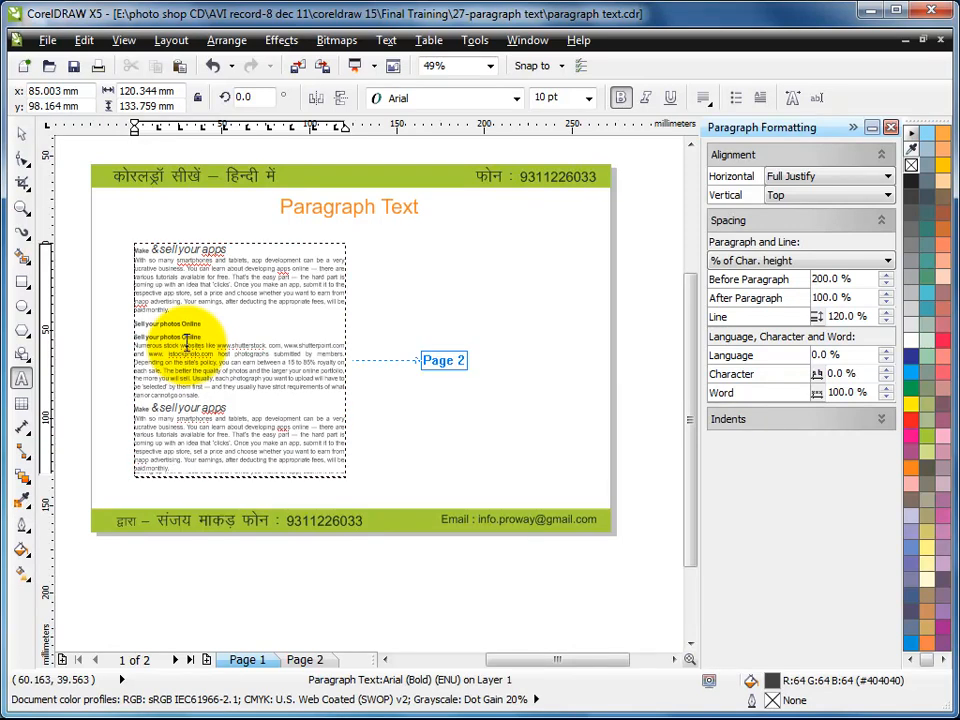
pyautogui.press('BackSpace')
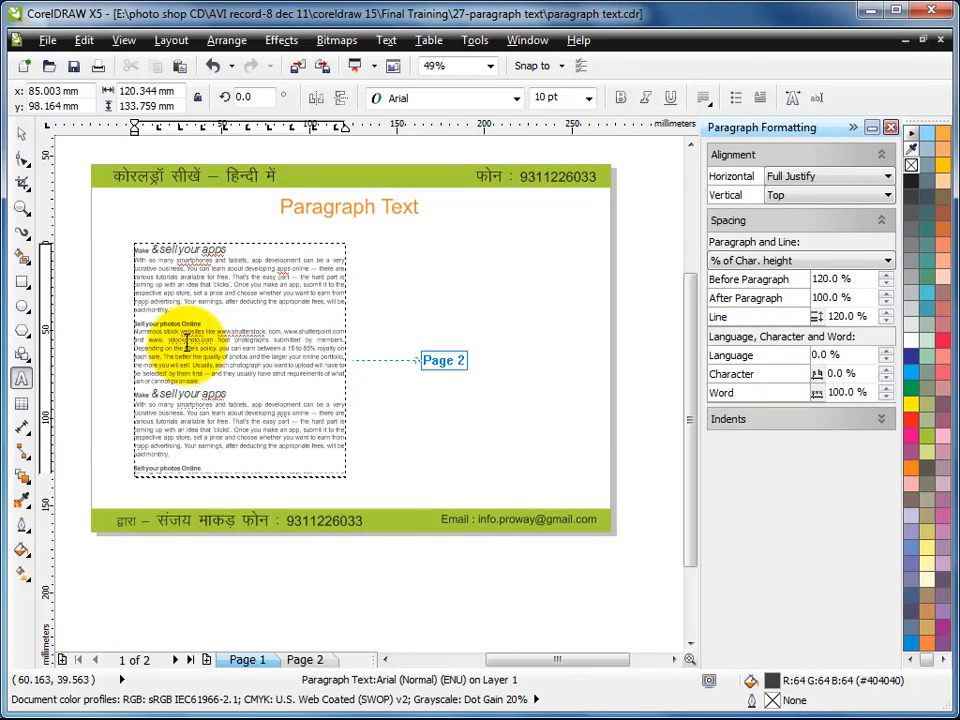
# - Delete the empty second text frame on page 2
pyautogui.click(20, 133)
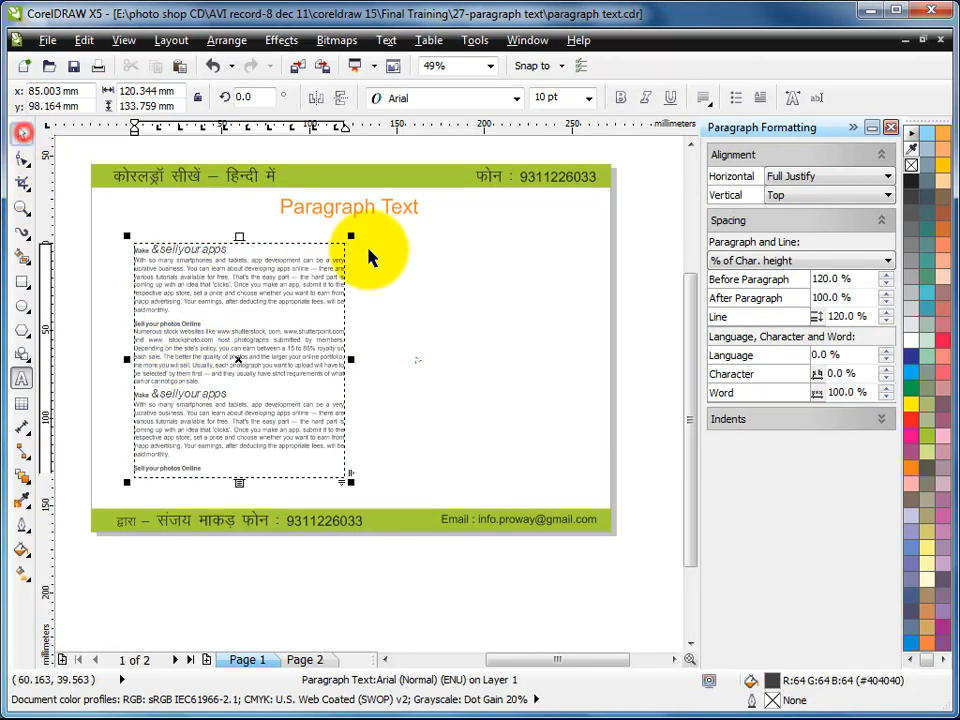
pyautogui.click(308, 659)
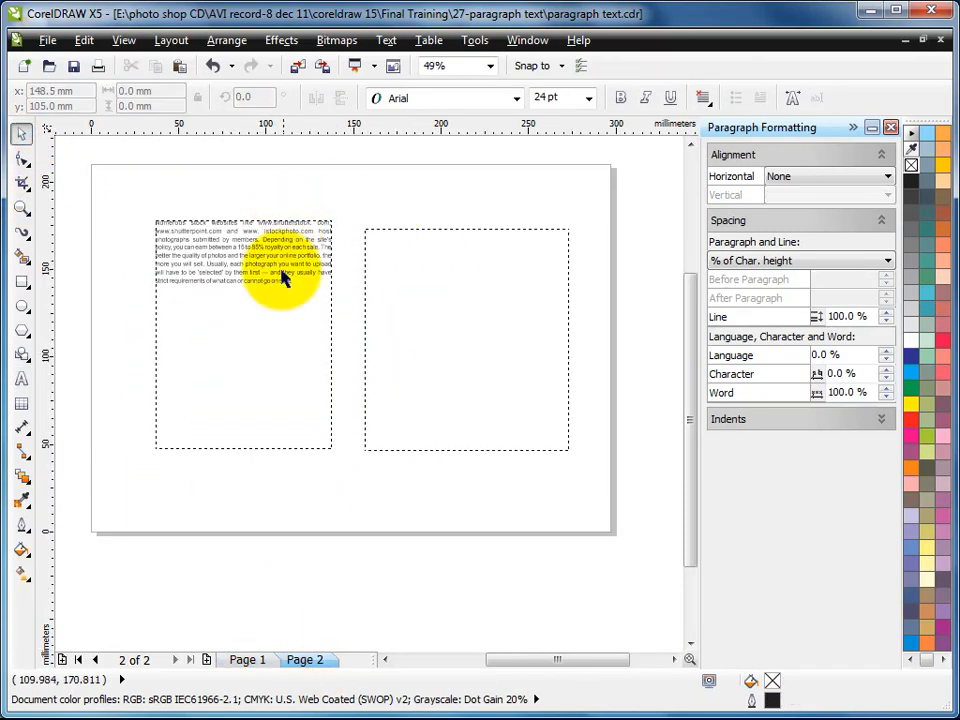
pyautogui.click(395, 264)
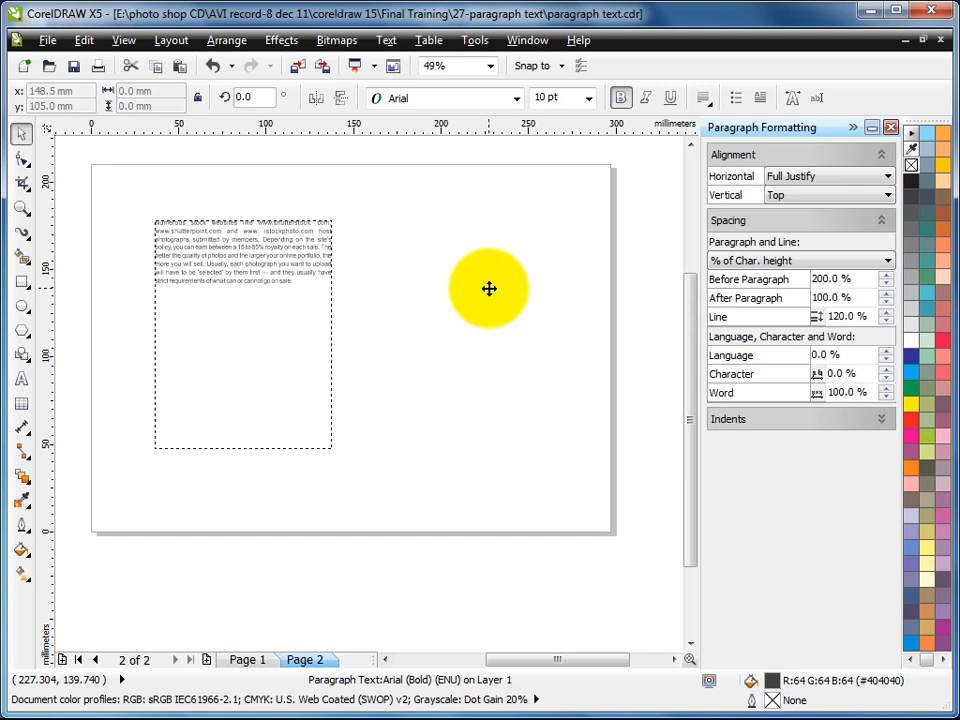
pyautogui.press('Delete')
# - Move the remaining linked text frame on page 2 to the page's middle, centred at about x 140.5 mm, y 108.4 mm
pyautogui.click(242, 266)
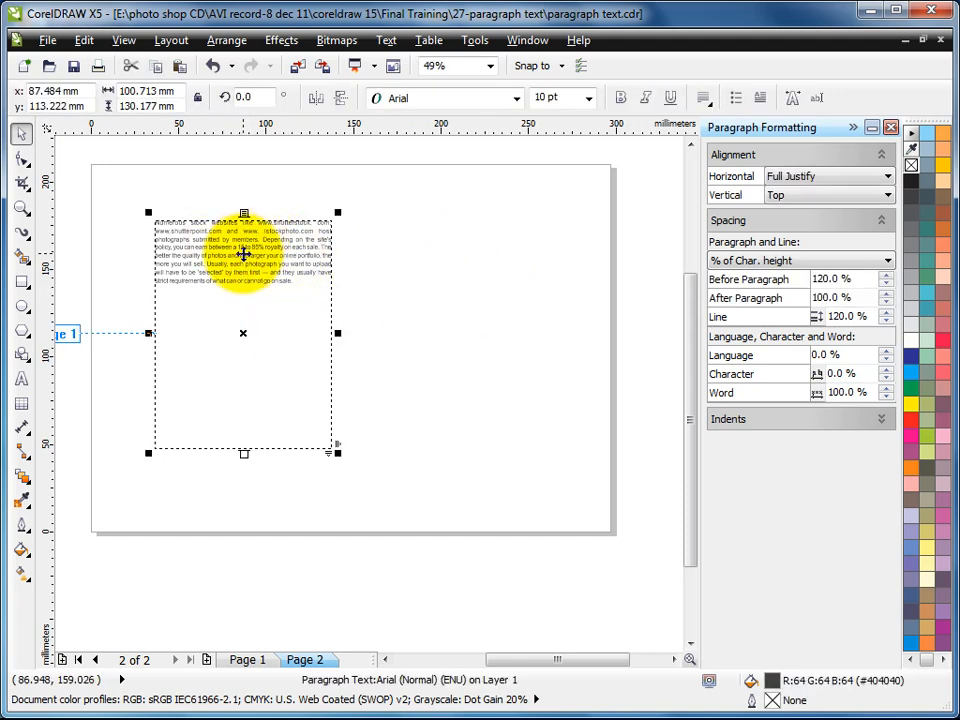
pyautogui.moveTo(171, 253); pyautogui.dragTo(654, 253)
pyautogui.moveTo(493, 272); pyautogui.dragTo(264, 261)
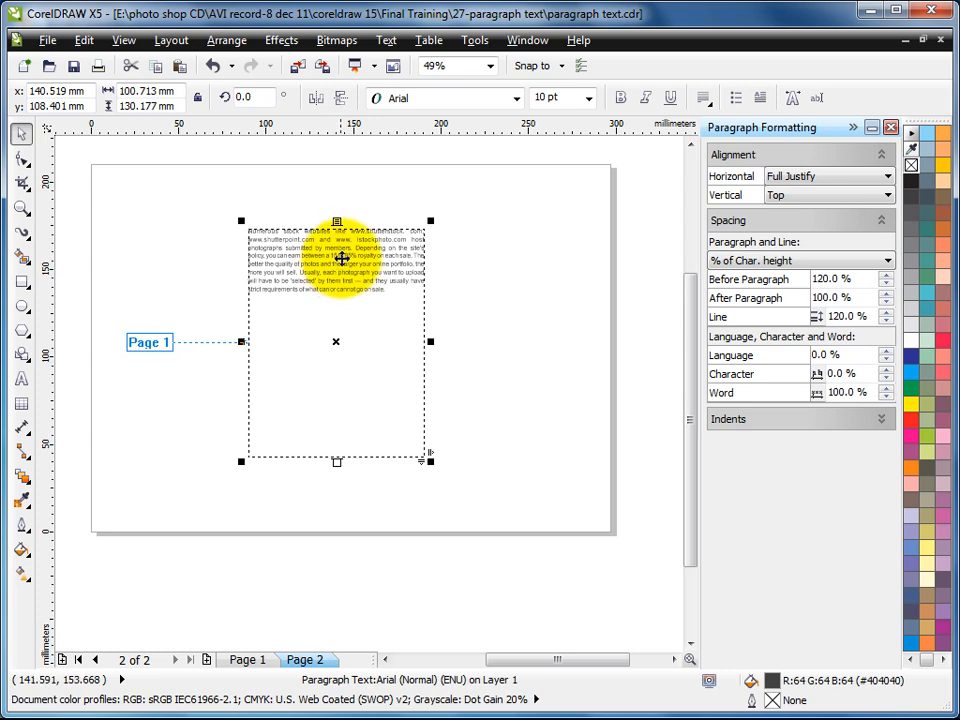
# - Stretch the page 1 text frame downward past the page edge to a height of about 201 mm
pyautogui.click(250, 660)
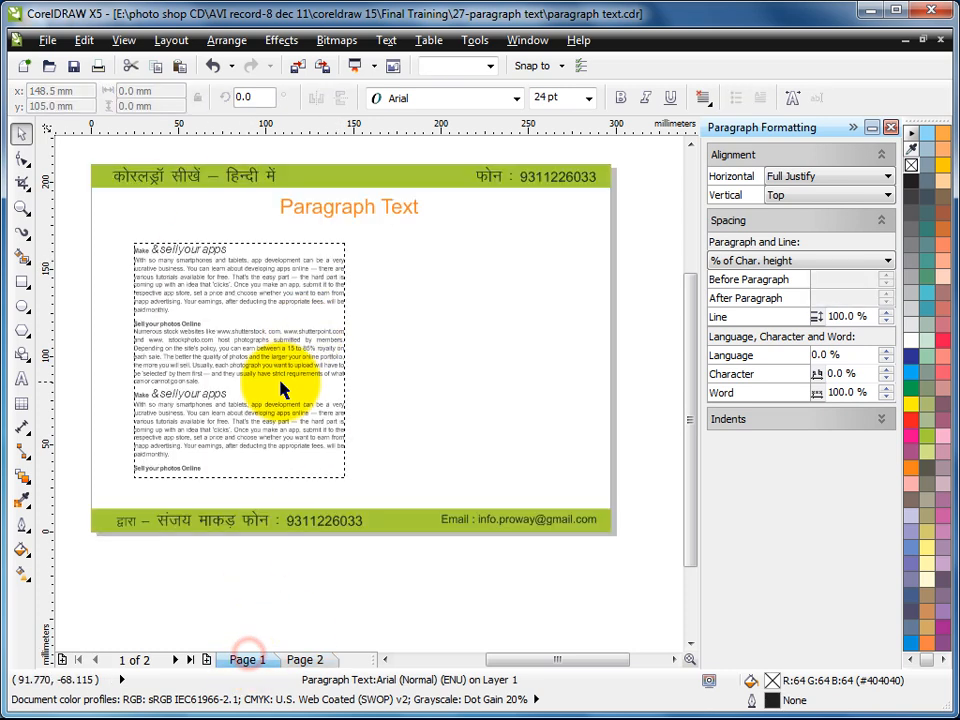
pyautogui.click(258, 428)
pyautogui.moveTo(240, 481); pyautogui.dragTo(242, 596)
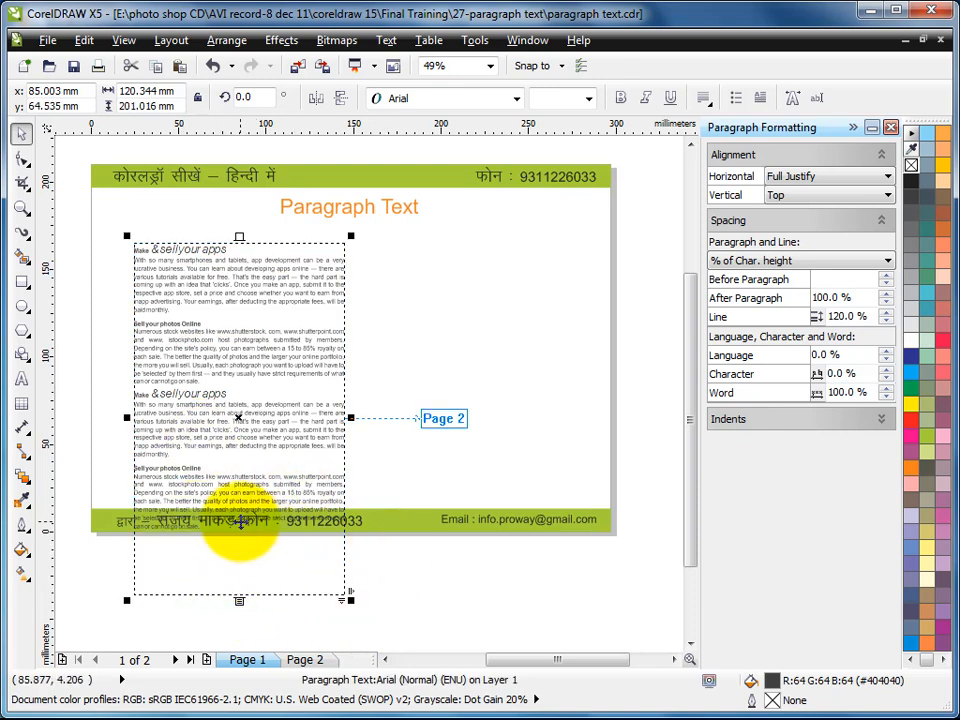
# - Delete the empty linked text frame on page 2
pyautogui.click(305, 659)
pyautogui.click(307, 330)
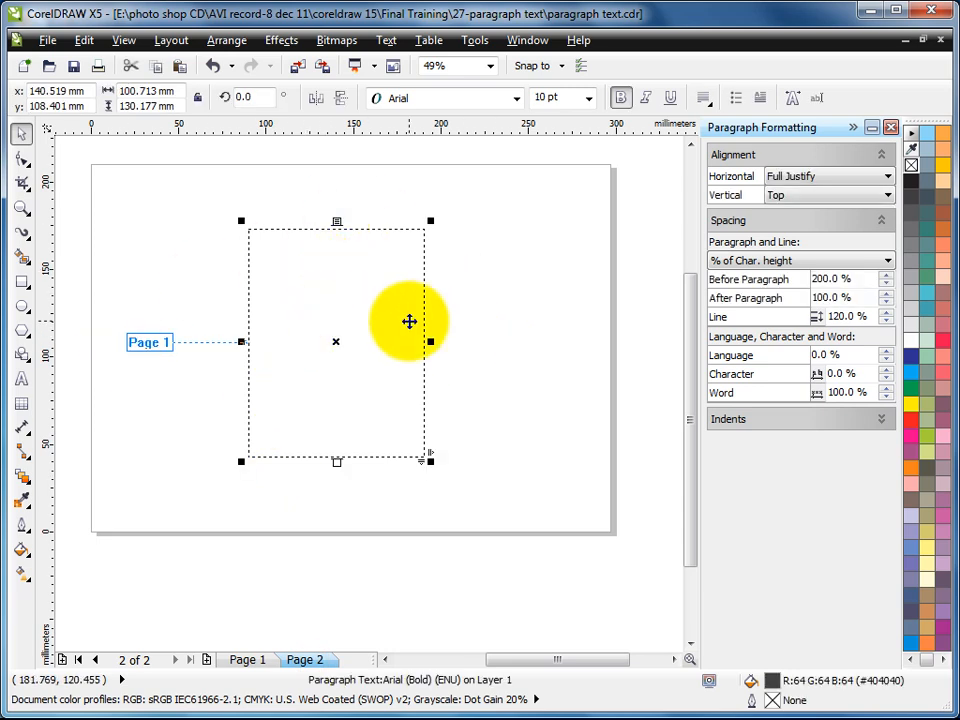
pyautogui.press('Escape')
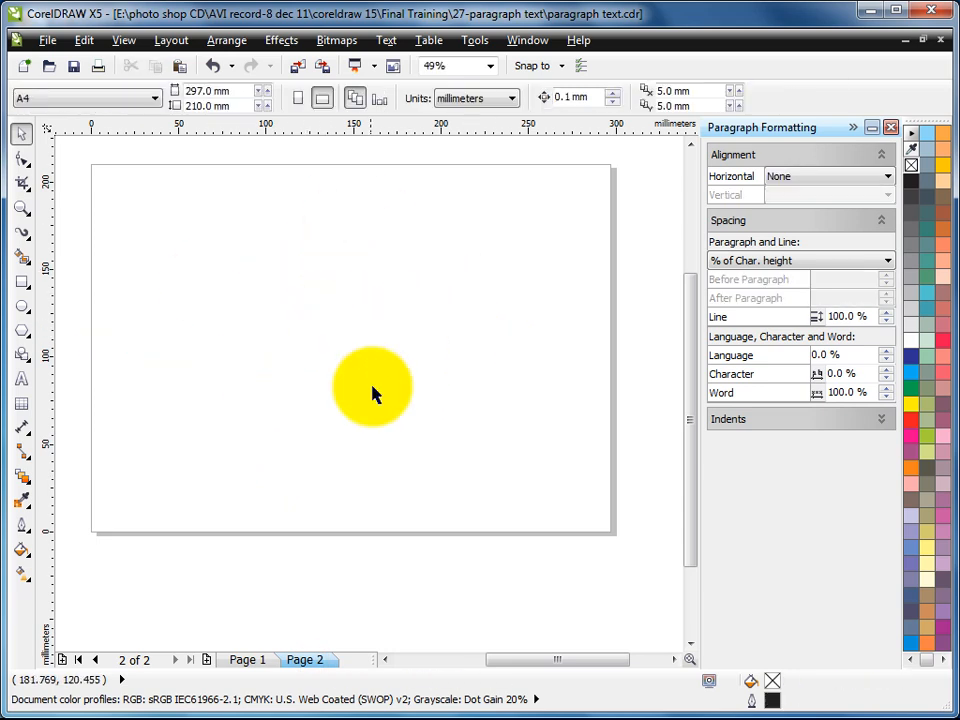
# - Resize the page 1 text frame to about 252 mm wide and 114 mm high so it fits within the page
pyautogui.click(255, 661)
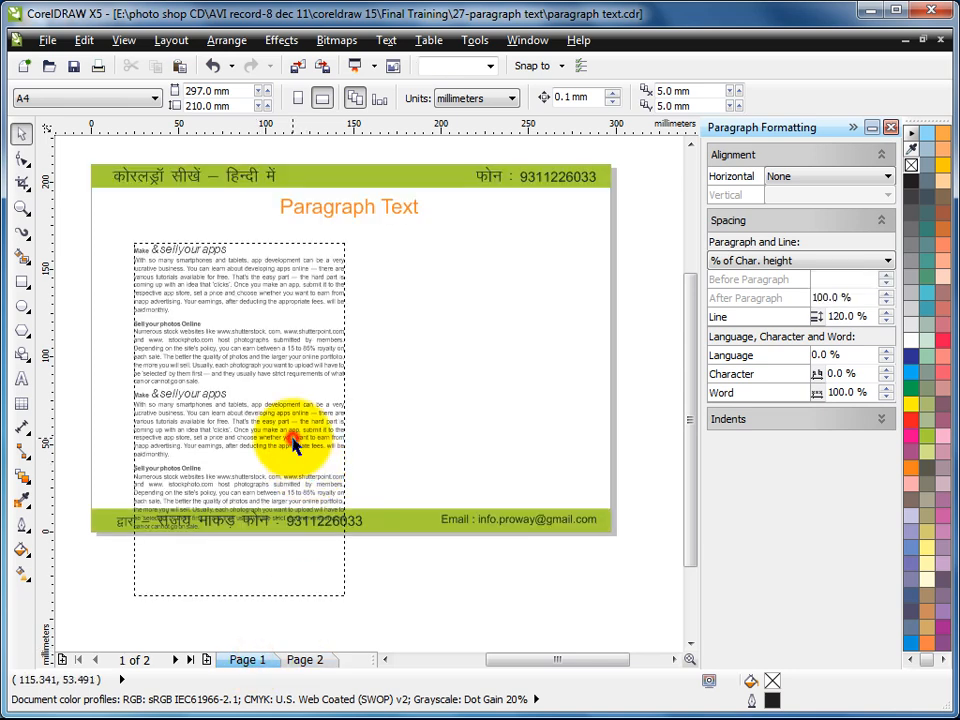
pyautogui.click(300, 465)
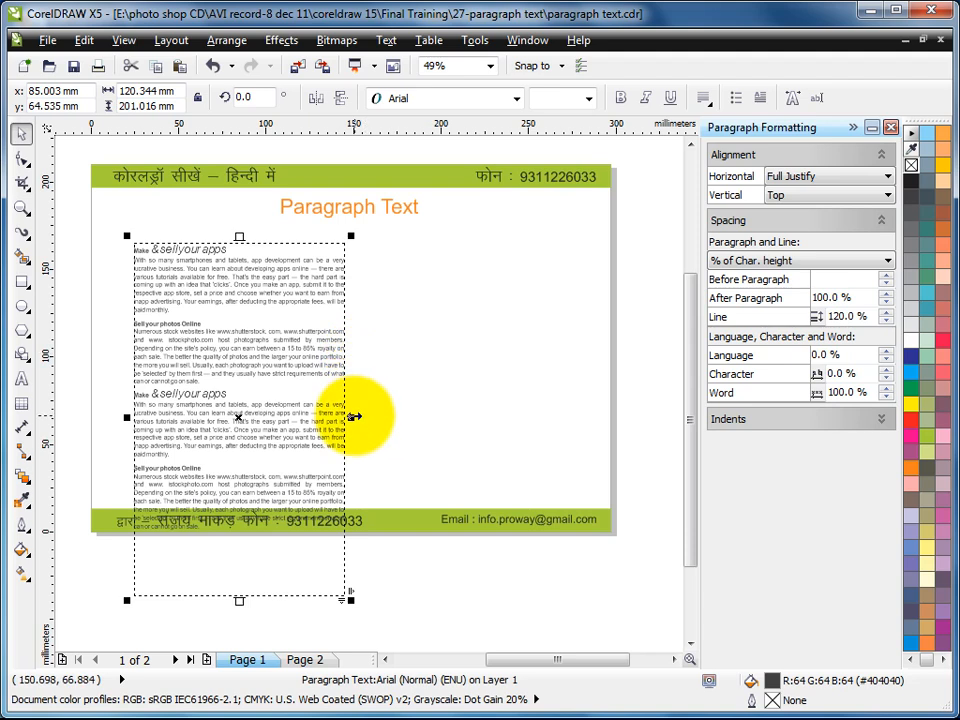
pyautogui.moveTo(356, 413); pyautogui.dragTo(563, 383)
pyautogui.moveTo(344, 603); pyautogui.dragTo(364, 449)
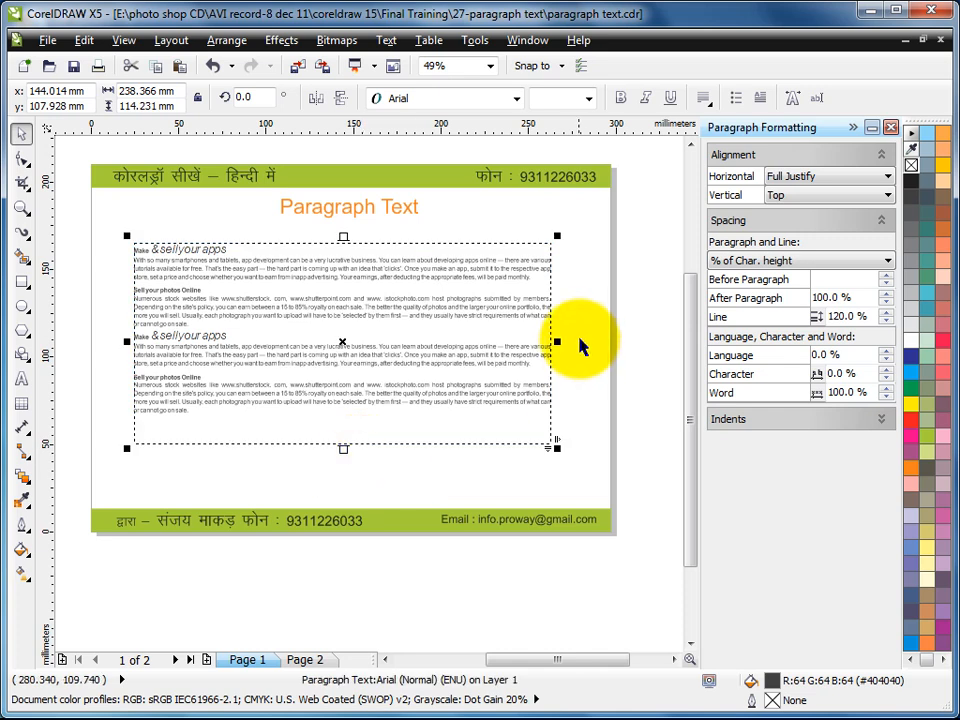
pyautogui.moveTo(561, 340); pyautogui.dragTo(582, 341)
pyautogui.click(579, 257)
pyautogui.click(596, 261)
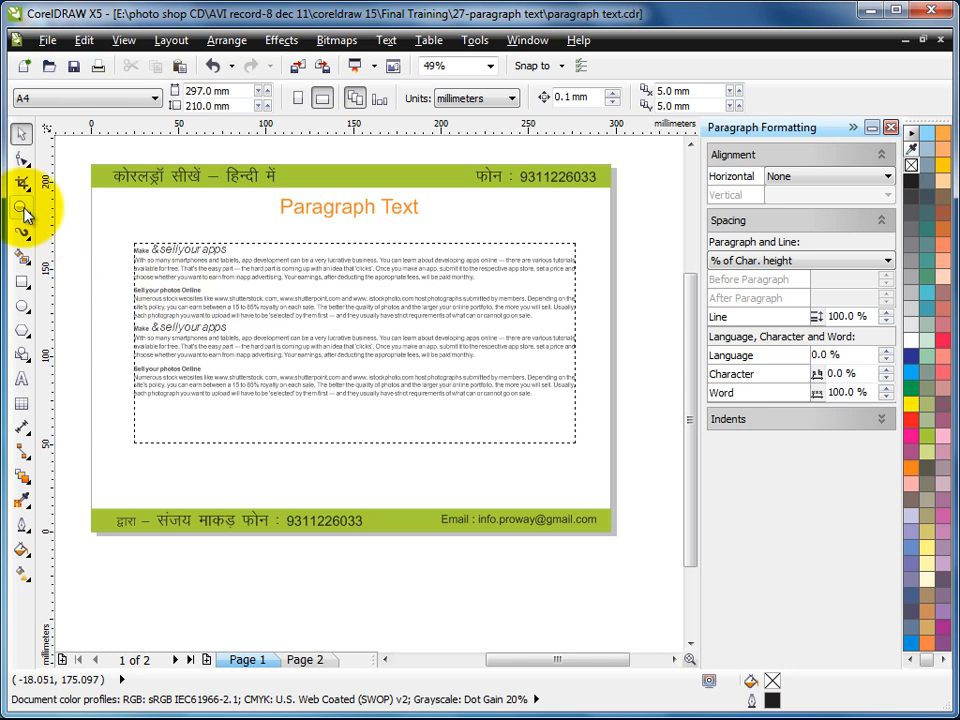
# - Turn off the Show Text Frames option for the paragraph text on page 1
pyautogui.click(227, 266)
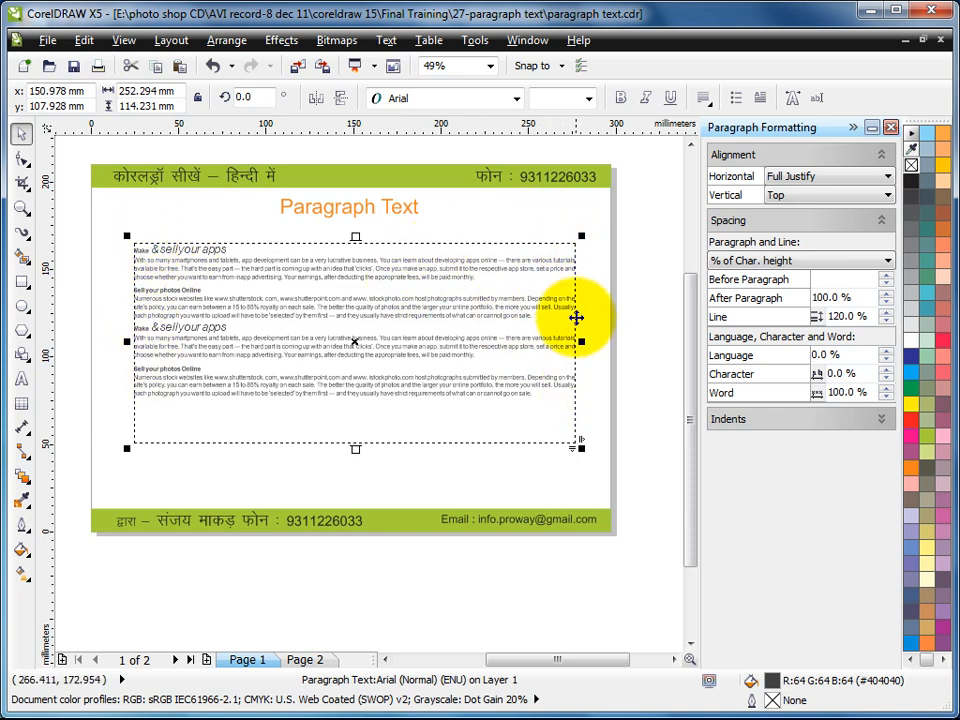
pyautogui.click(397, 40)
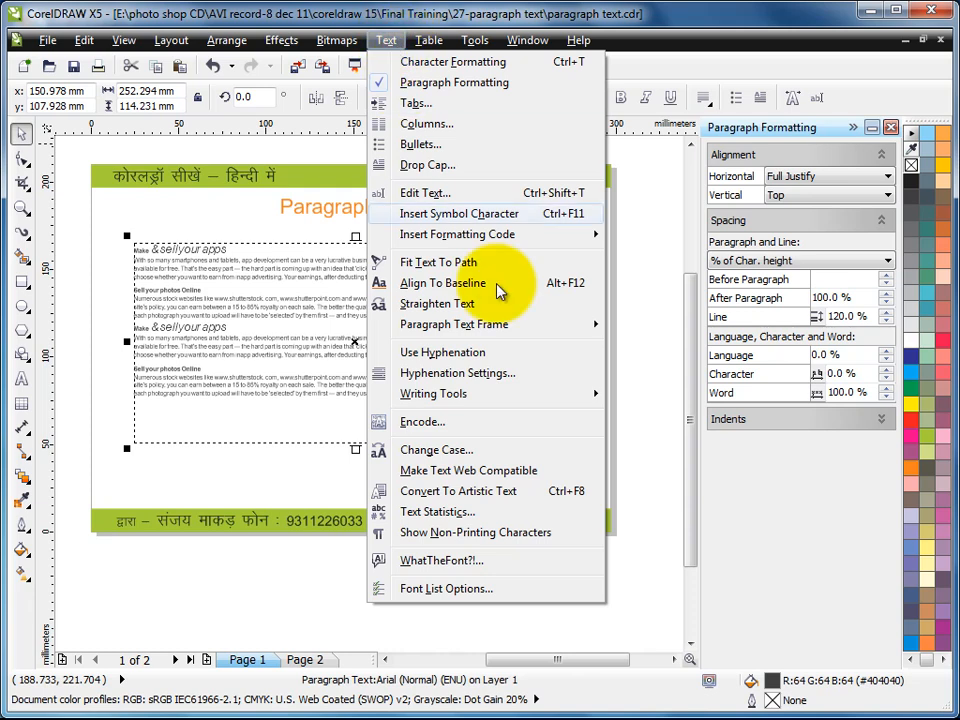
pyautogui.moveTo(490, 403)
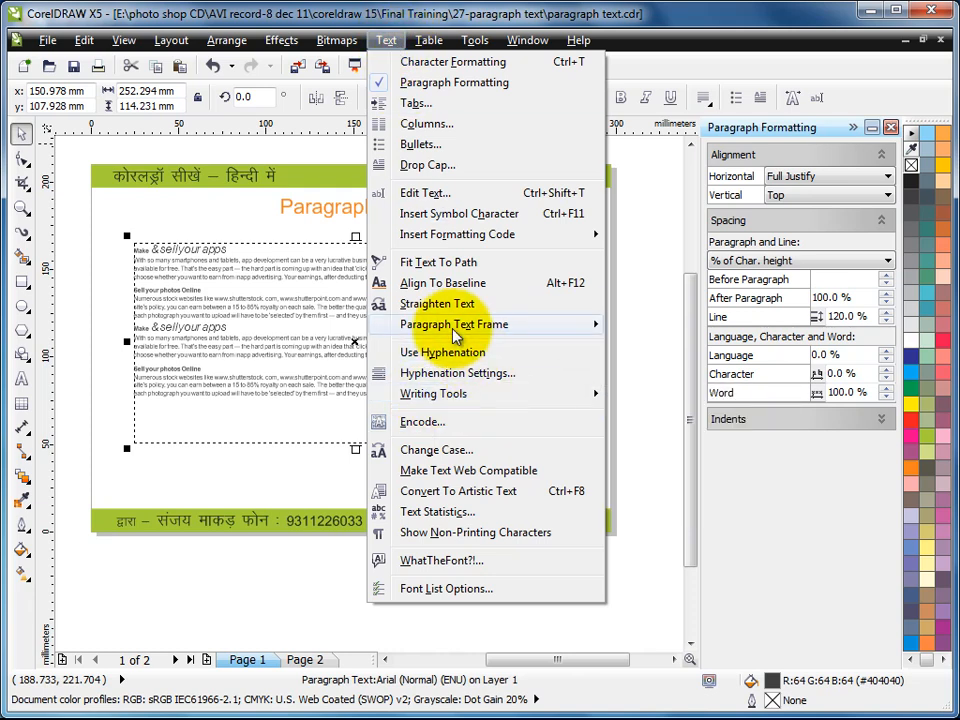
pyautogui.moveTo(455, 336)
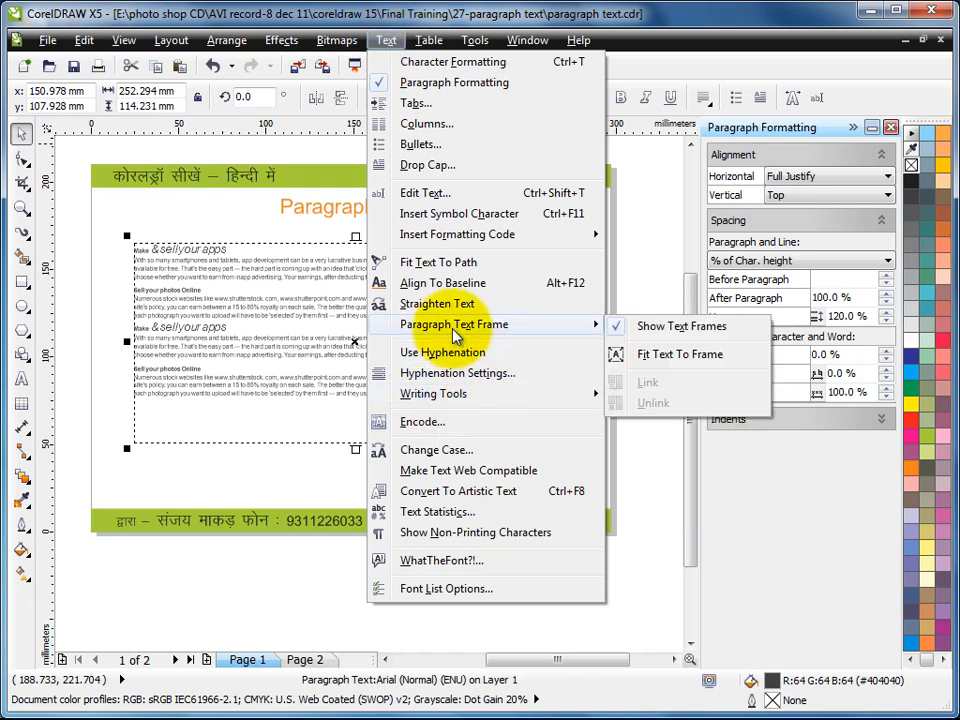
pyautogui.click(671, 328)
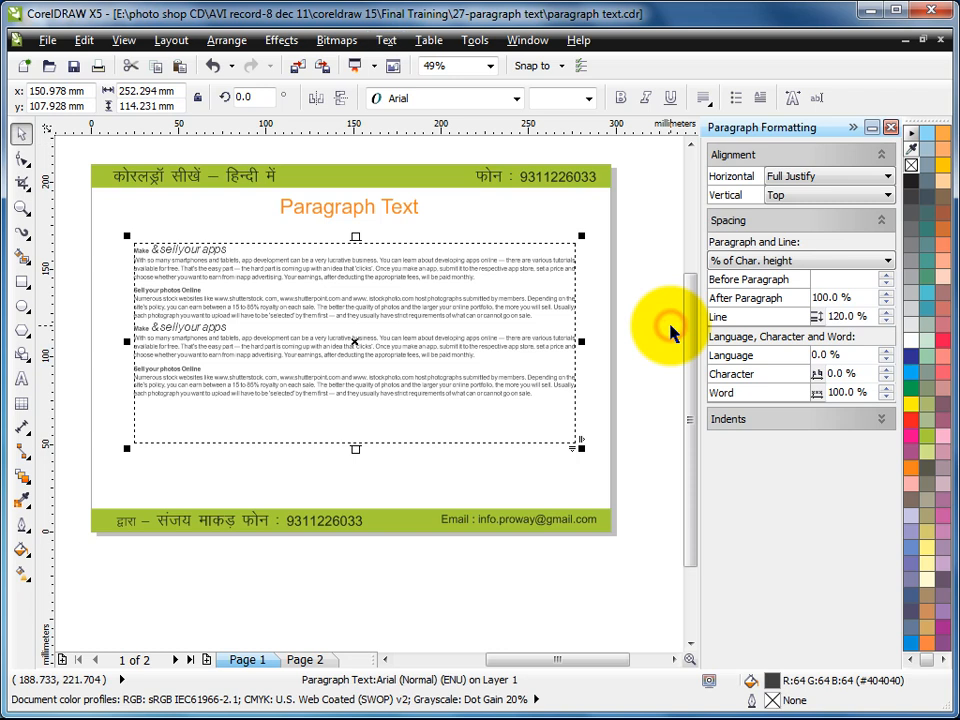
pyautogui.click(615, 245)
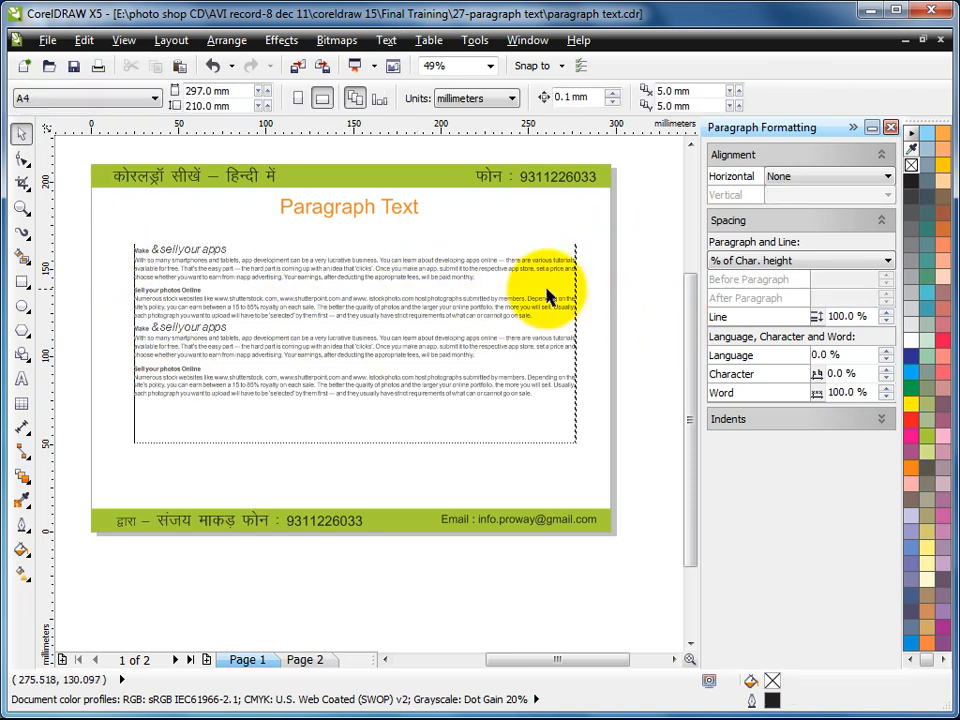
# - Select and deselect the page 1 paragraph text to check when its frame outline is displayed
pyautogui.click(317, 273)
pyautogui.click(606, 252)
pyautogui.click(383, 287)
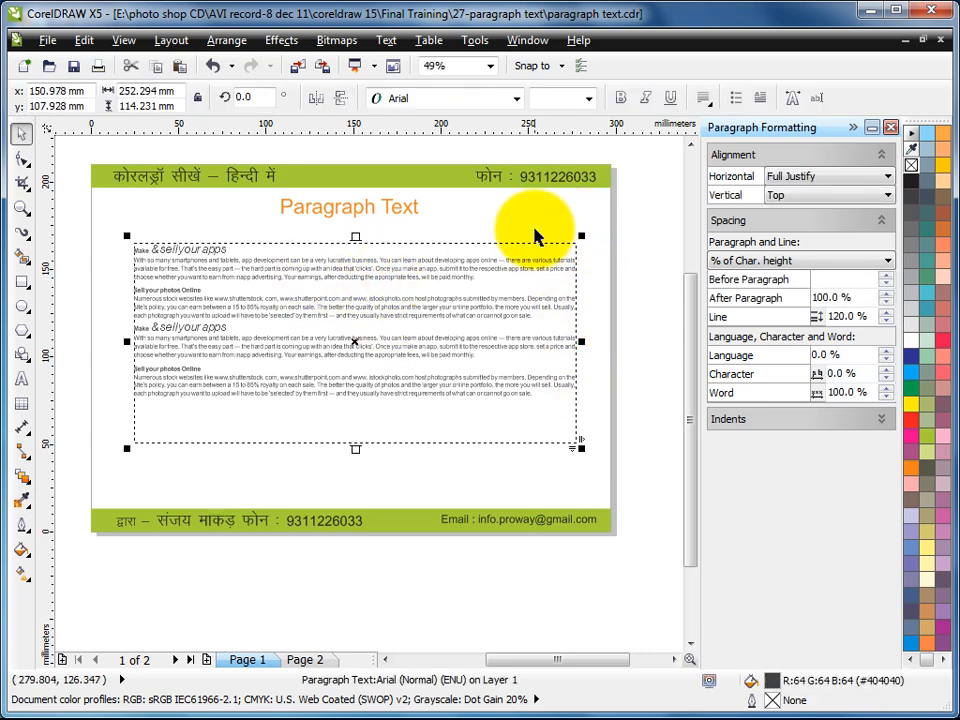
pyautogui.click(534, 223)
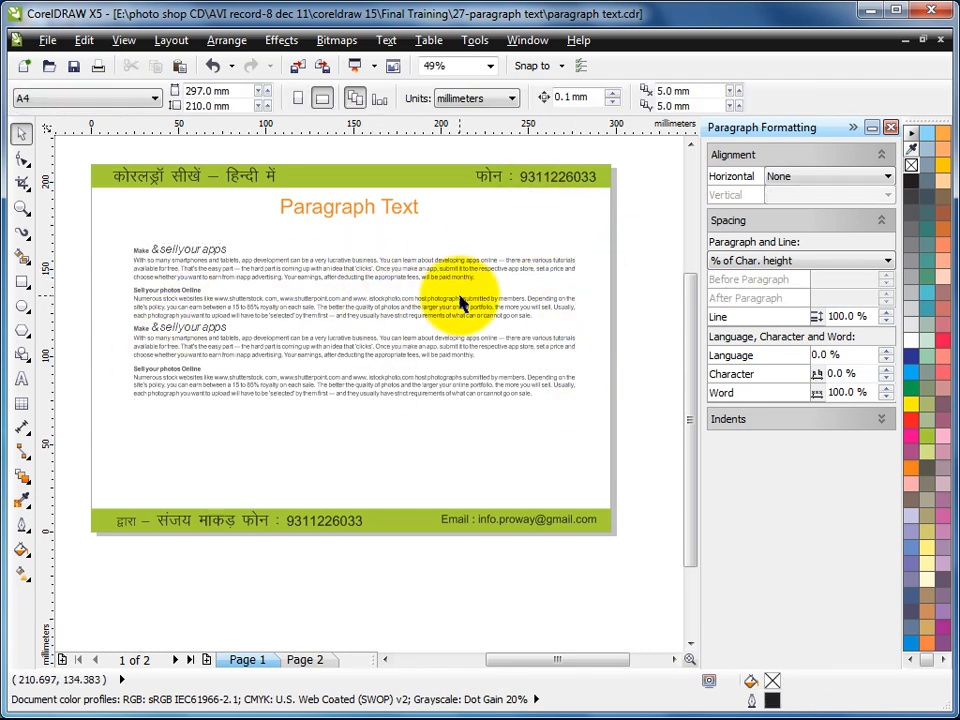
# - Place the text cursor at the end of the first "Make & sell your apps" heading and select its last characters backwards, then clear the selection
pyautogui.click(21, 207)
pyautogui.moveTo(108, 228); pyautogui.dragTo(606, 444)
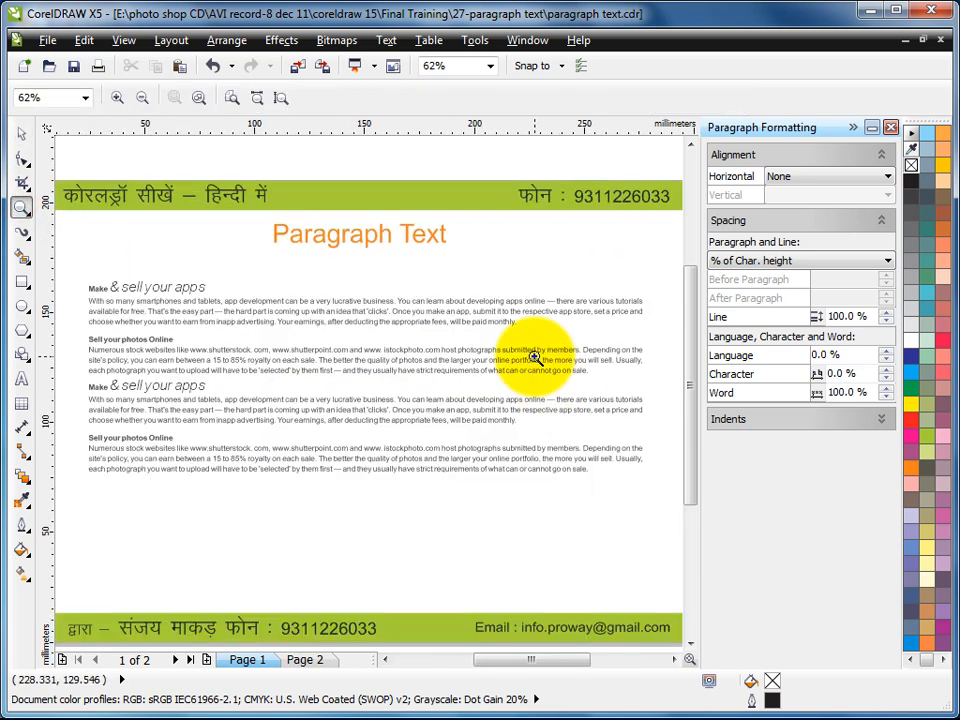
pyautogui.click(21, 378)
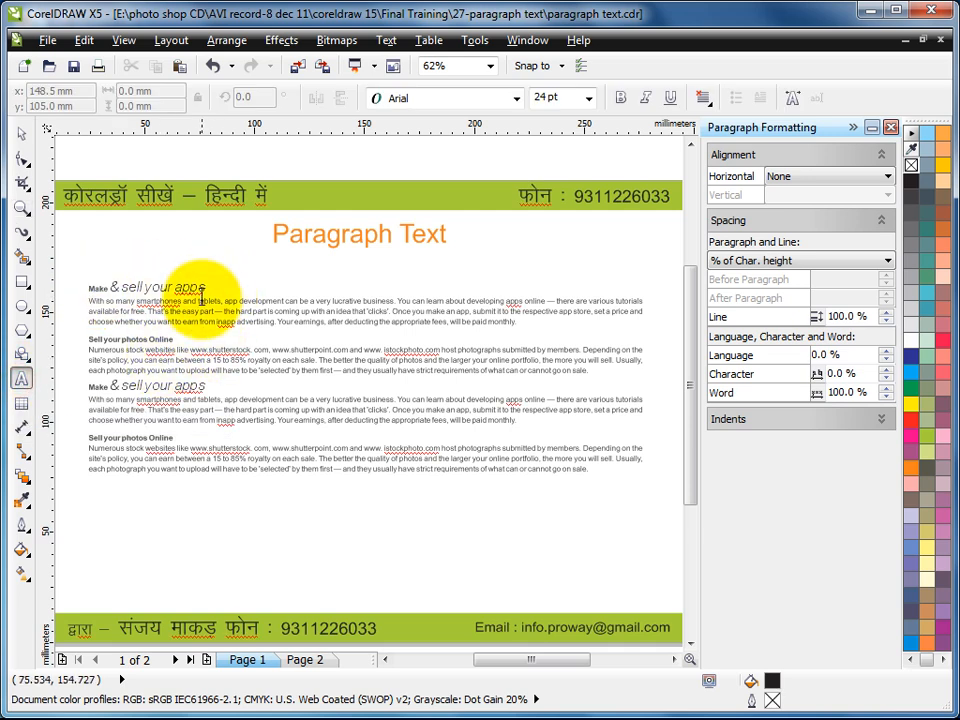
pyautogui.moveTo(78, 288); pyautogui.dragTo(162, 309)
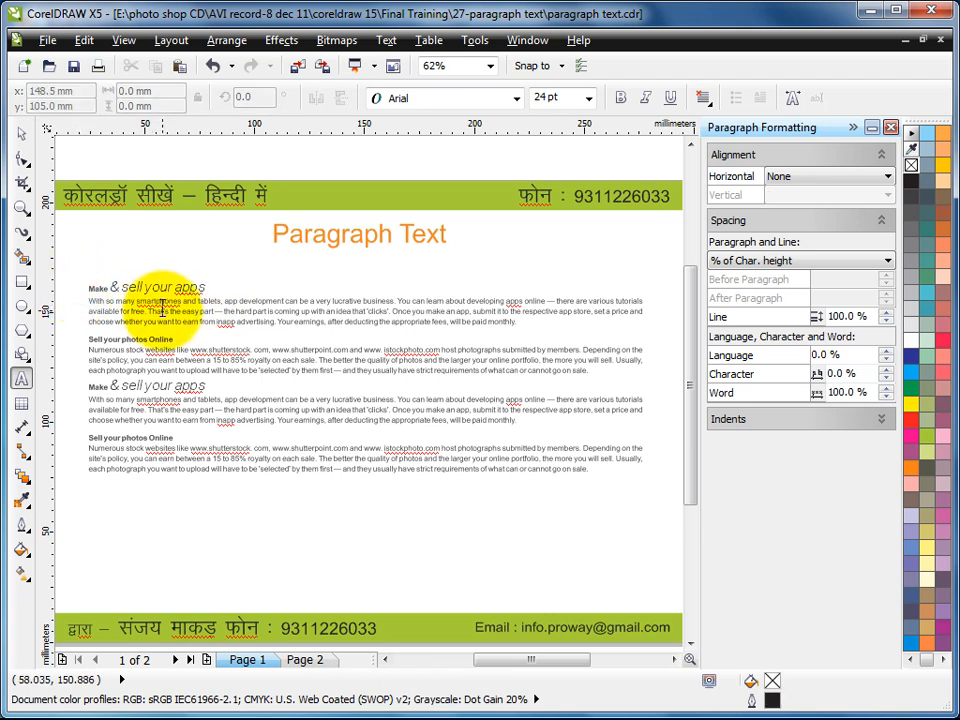
pyautogui.click(152, 288)
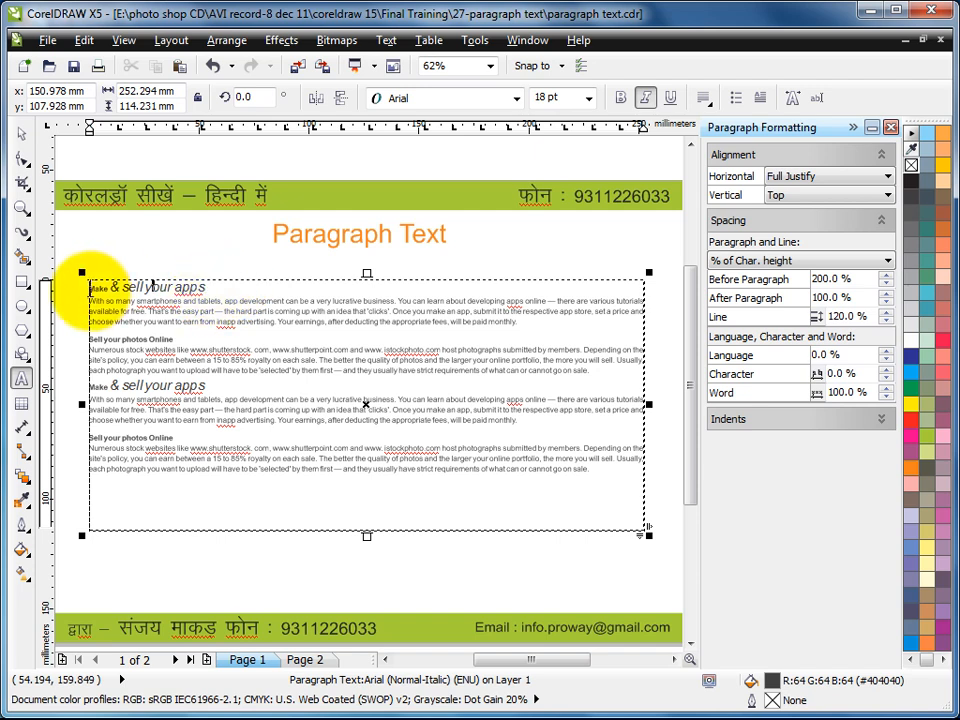
pyautogui.click(207, 288)
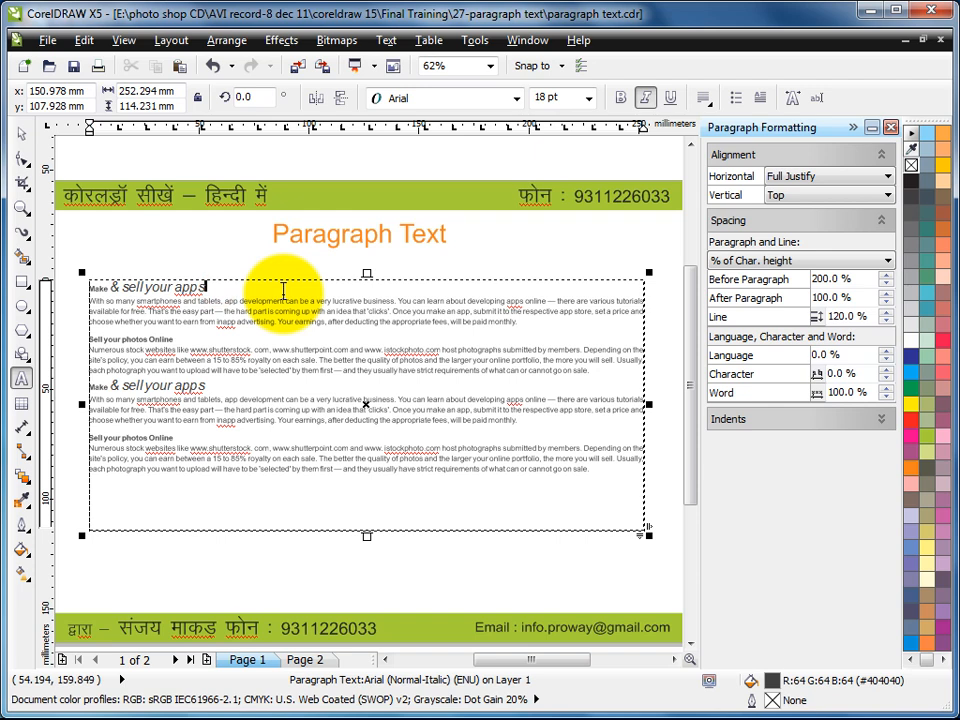
pyautogui.hotkey('shift', 'Left')
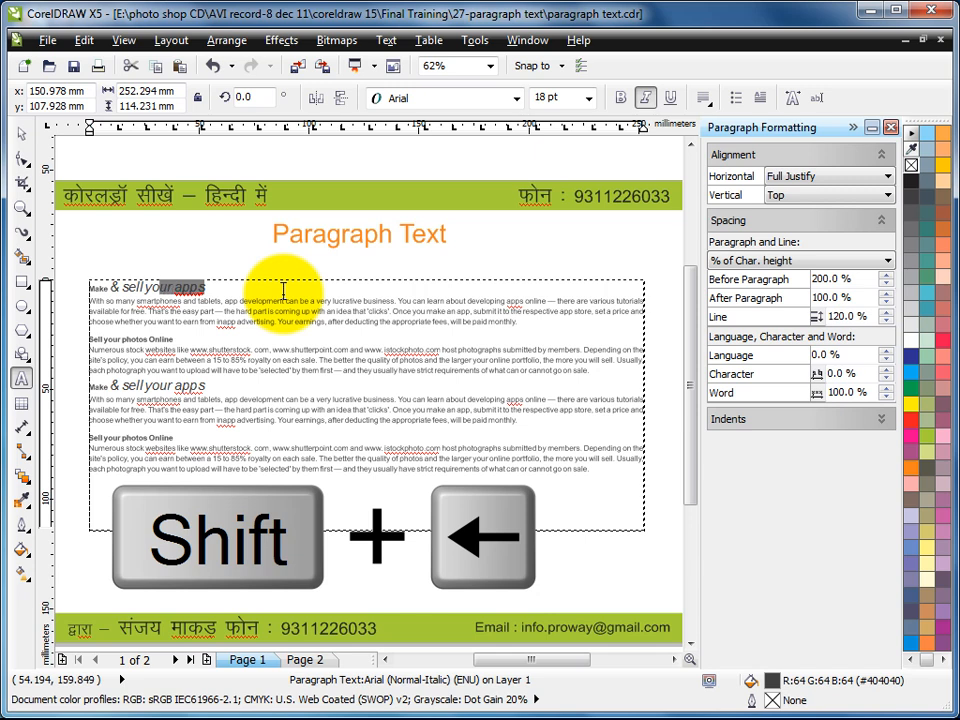
pyautogui.click(233, 290)
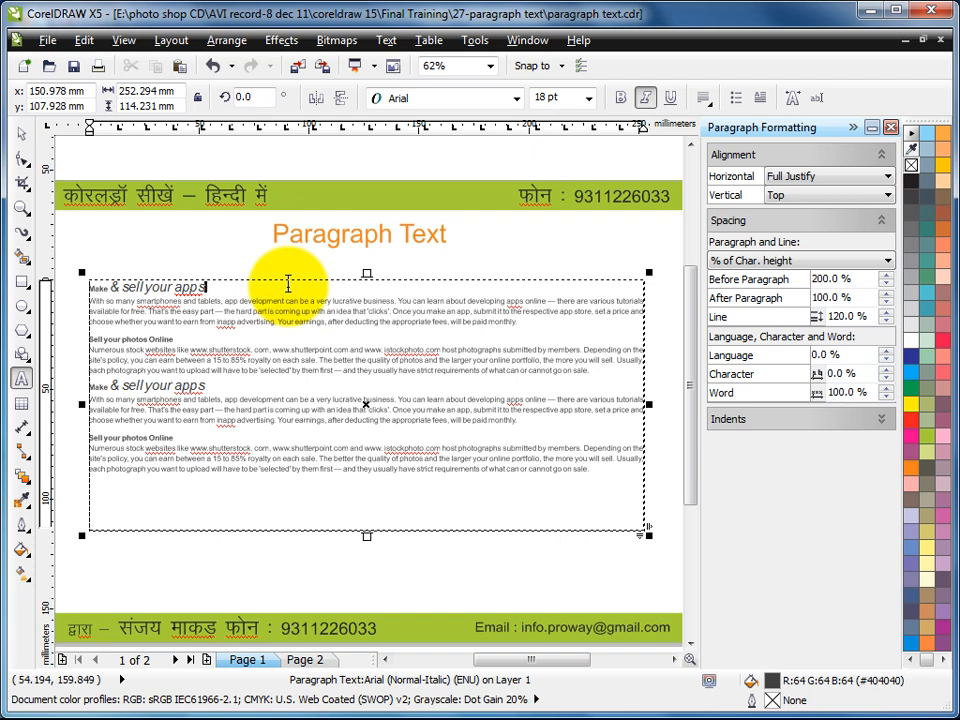
# - Select the first "Make & sell your apps" heading from its end back to its start, and return the text cursor to the heading's start
pyautogui.hotkey('shift', 'Home')
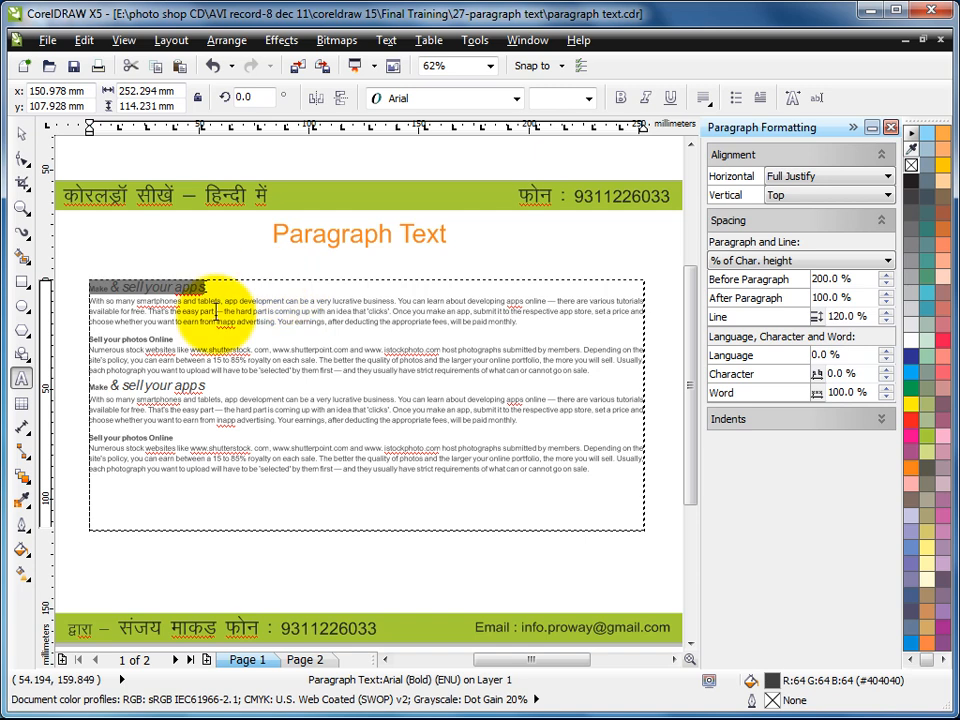
pyautogui.click(278, 283)
pyautogui.press('Home')
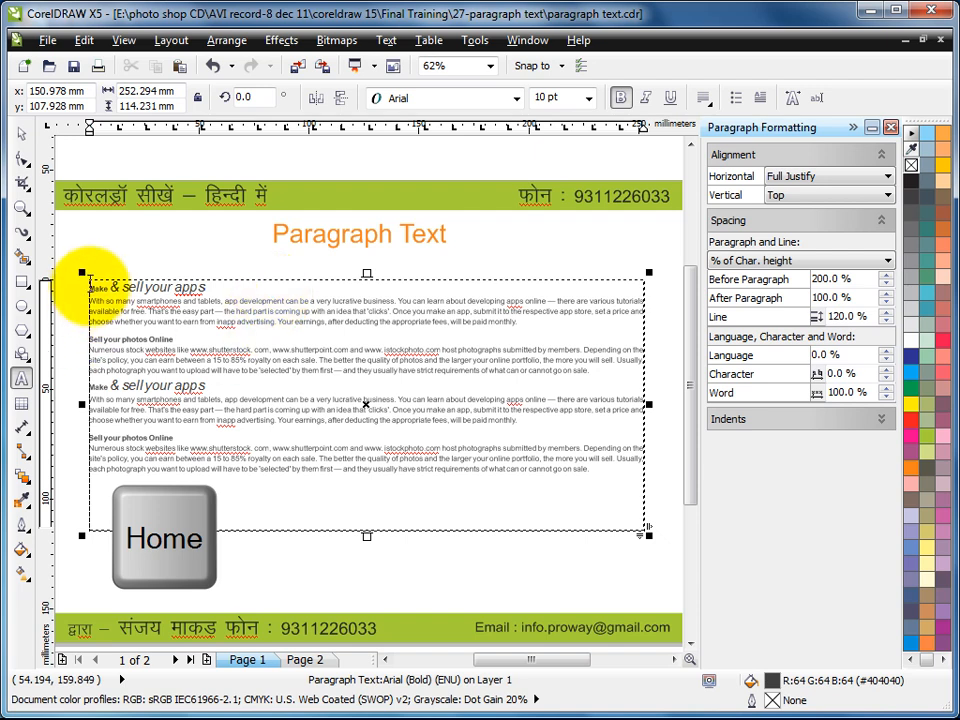
# - Select the text from "the appropriate fees" to the end of its line in the first body paragraph
pyautogui.click(378, 320)
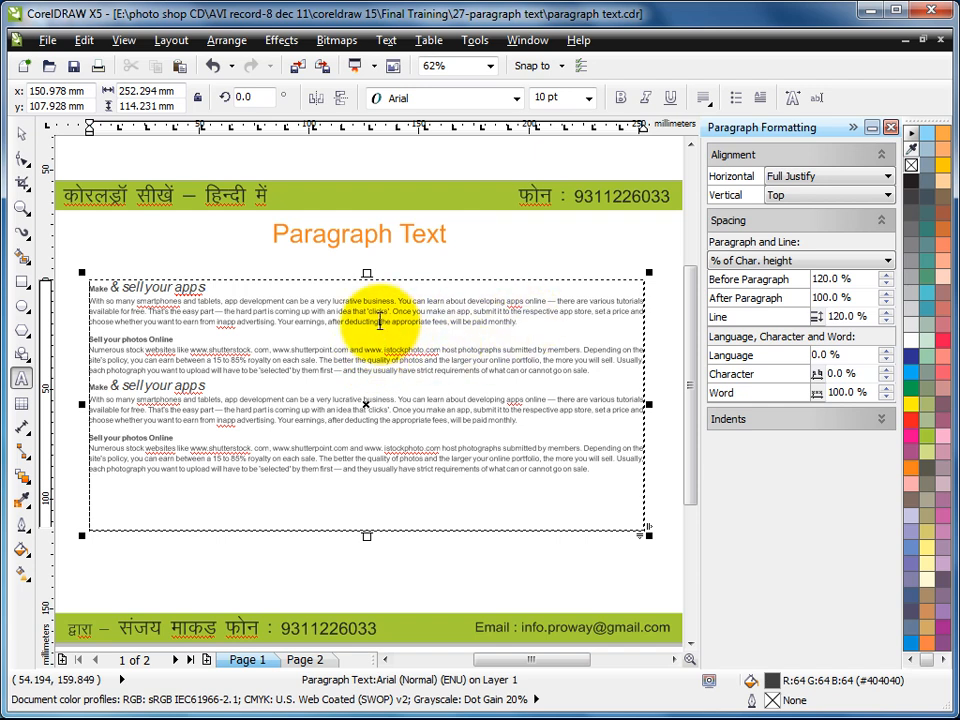
pyautogui.moveTo(379, 322)
pyautogui.mouseDown()
pyautogui.moveTo(508, 317)
pyautogui.moveTo(514, 332)
pyautogui.moveTo(454, 328)
pyautogui.moveTo(510, 328)
pyautogui.moveTo(465, 340)
pyautogui.moveTo(526, 331)
pyautogui.moveTo(456, 305)
pyautogui.moveTo(376, 327)
pyautogui.mouseUp()
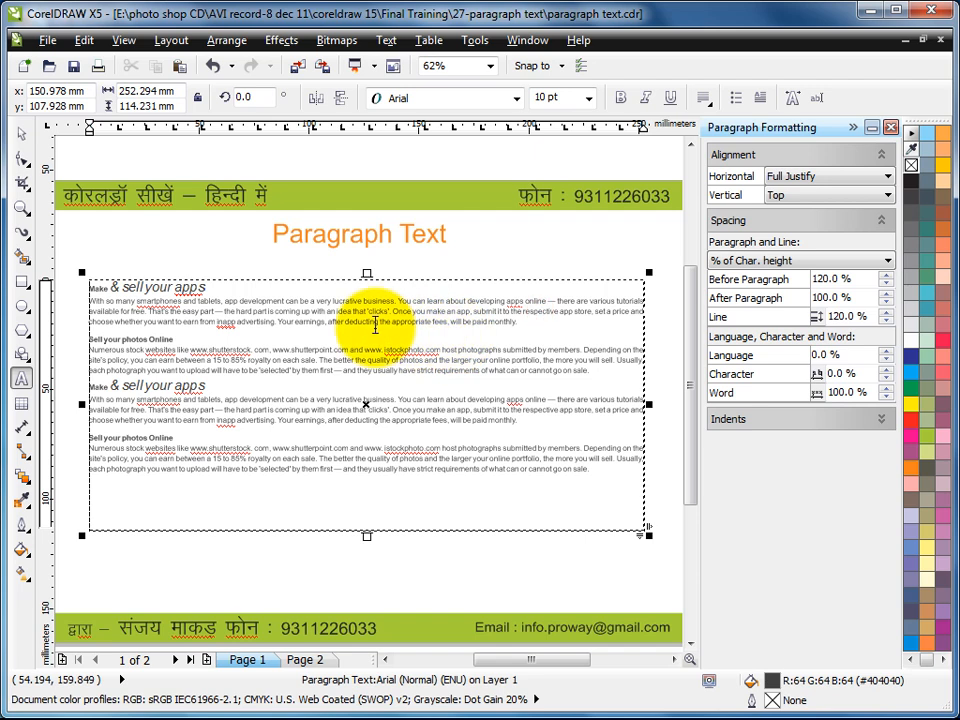
pyautogui.hotkey('shift', 'End')
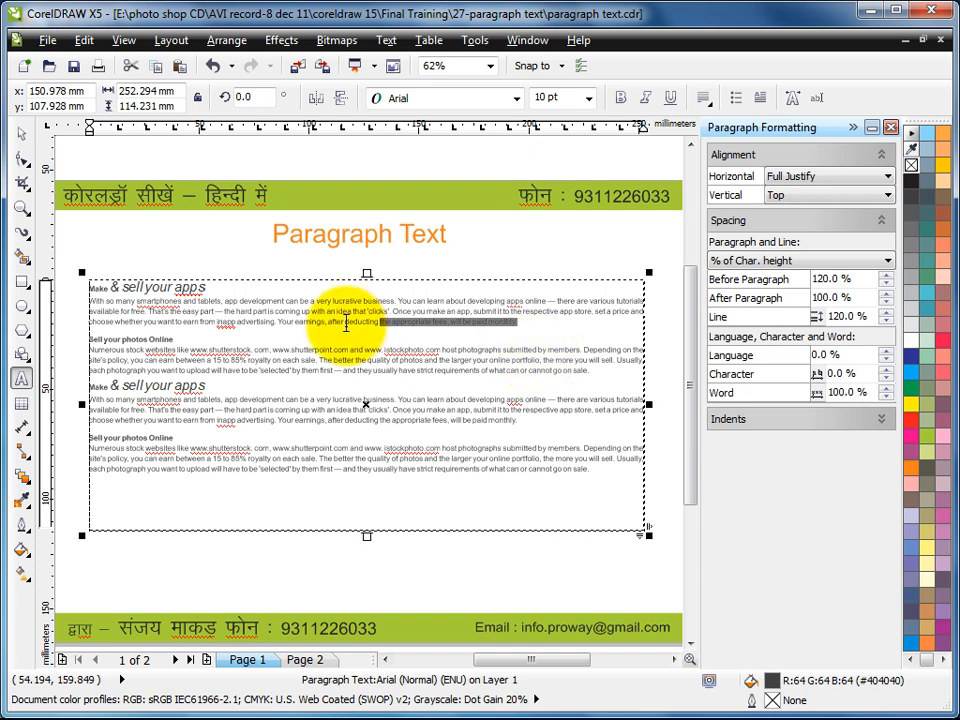
# - Select the text from "the hard part" through "Once you make an app" in the first body paragraph
pyautogui.click(21, 207)
pyautogui.moveTo(79, 269); pyautogui.dragTo(647, 533)
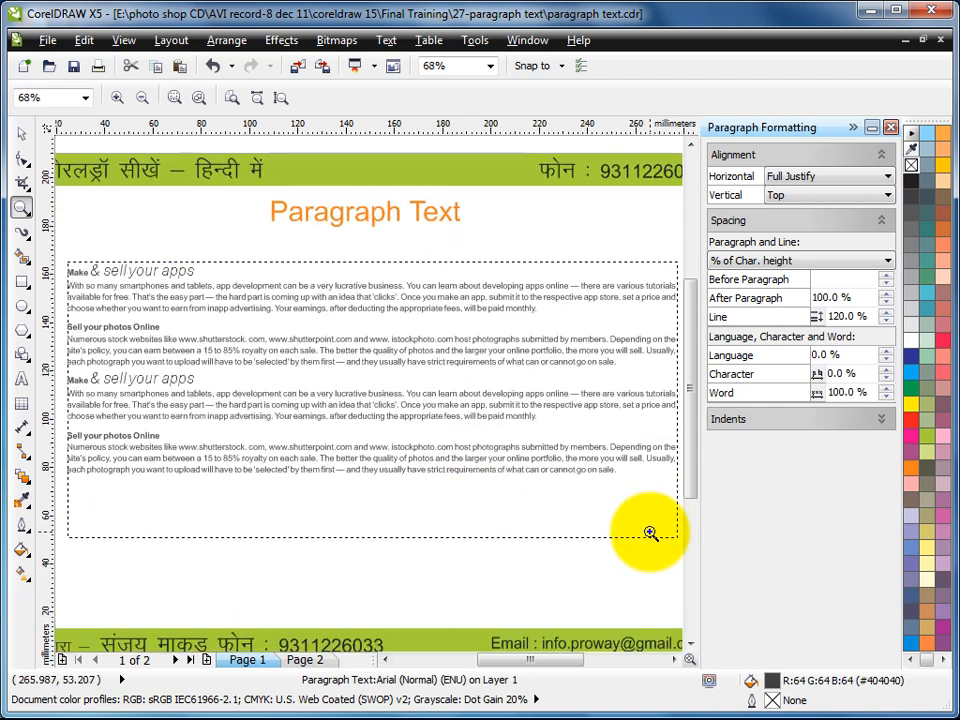
pyautogui.click(21, 378)
pyautogui.click(193, 339)
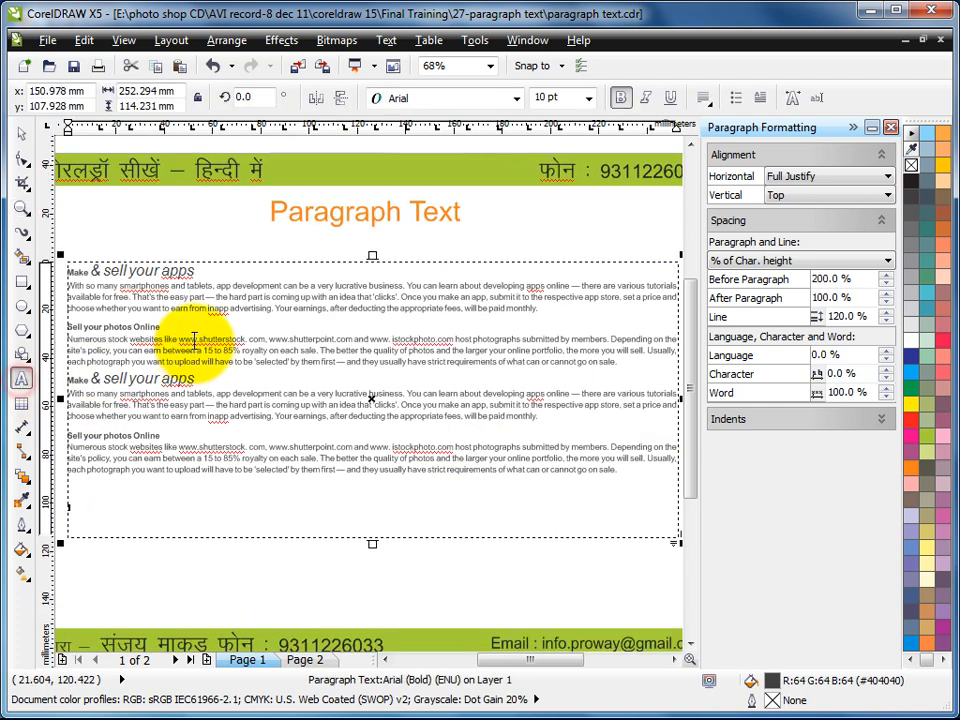
pyautogui.click(216, 296)
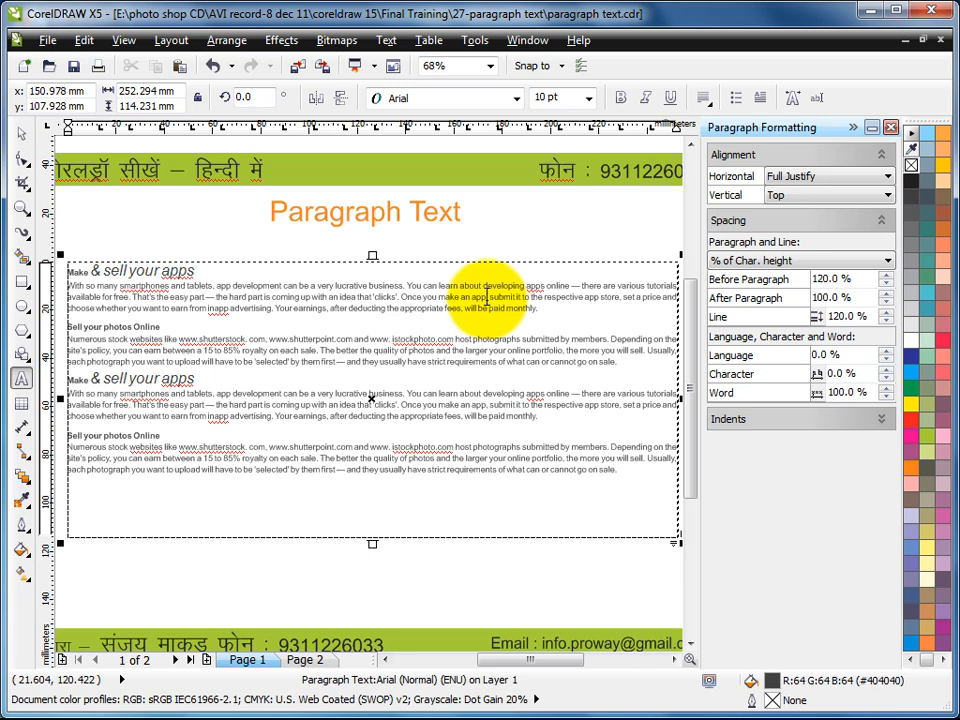
pyautogui.keyDown('shift'); pyautogui.click(487, 297); pyautogui.keyUp('shift')
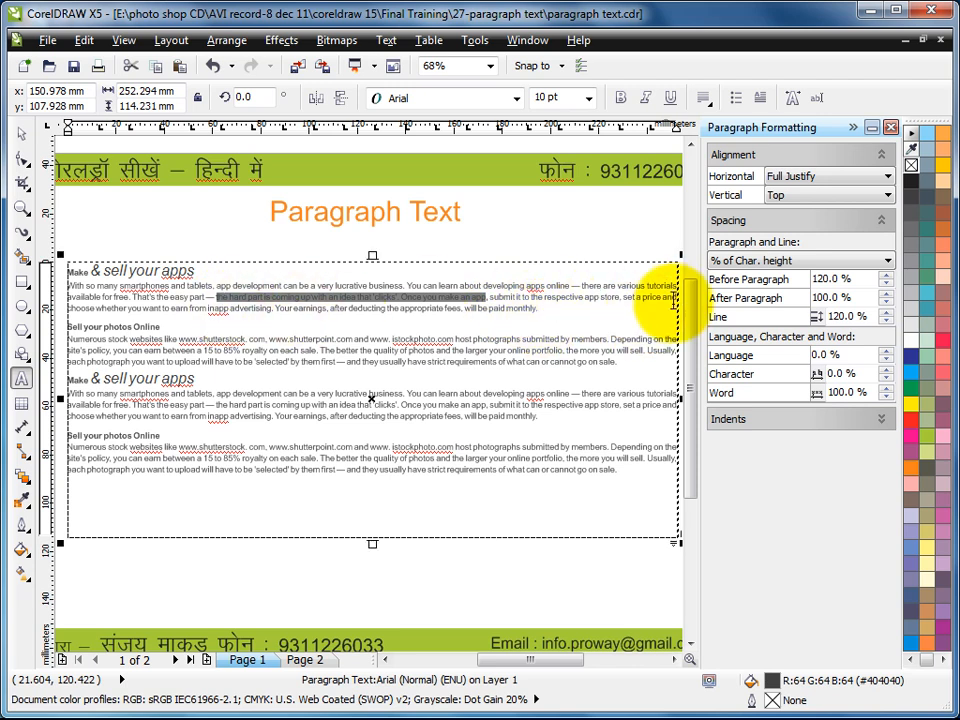
# - Clear the selection and select from "the hard part" to the end of that line in the first body paragraph
pyautogui.click(565, 316)
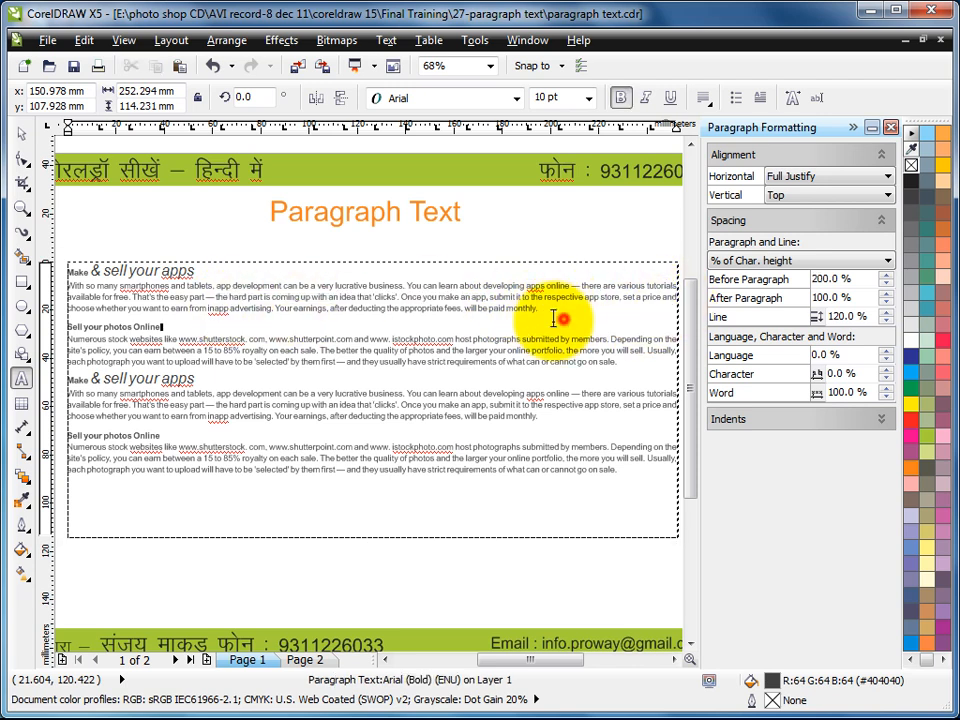
pyautogui.click(215, 297)
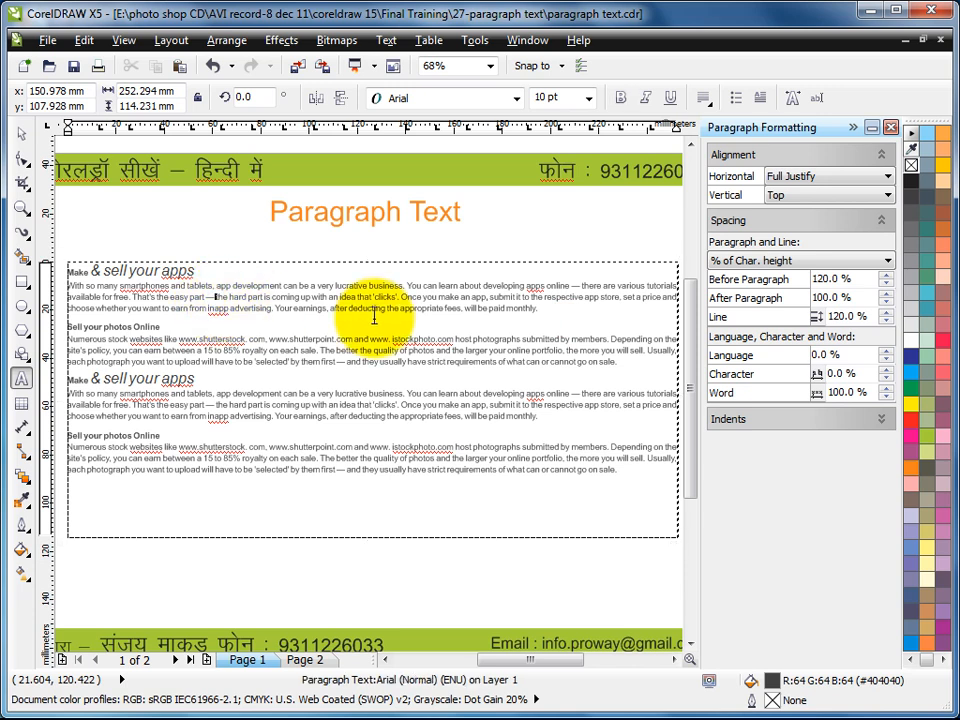
pyautogui.hotkey('shift', 'End')
# - Select all text from just after "That's the easy part" in the first body paragraph back to the start of the text frame
pyautogui.hotkey('shift', 'pageup')
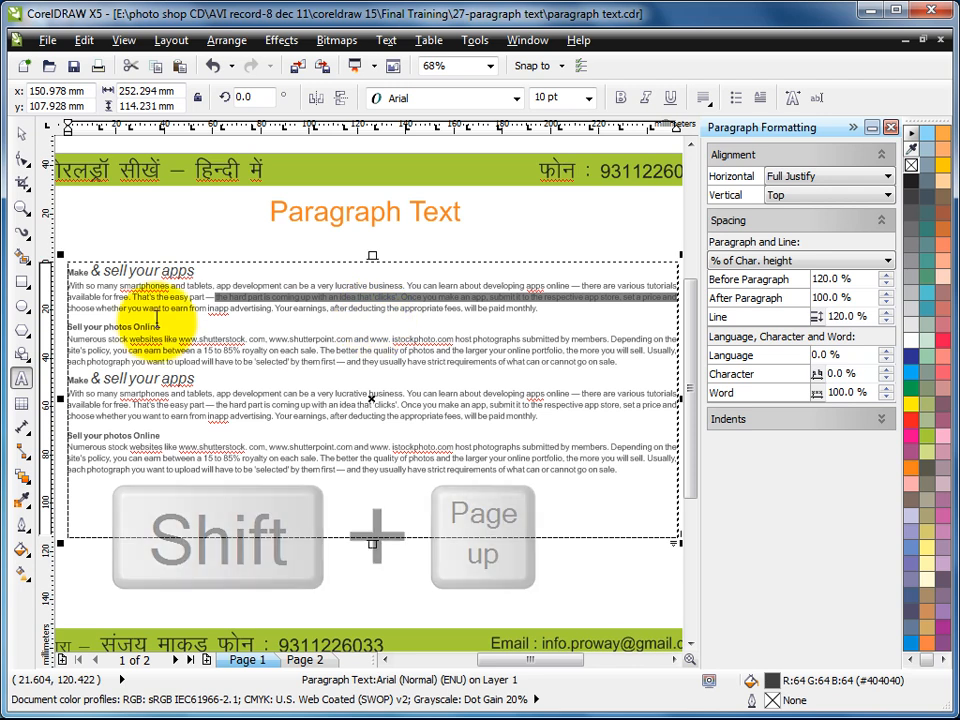
pyautogui.hotkey('shift', 'pageup')
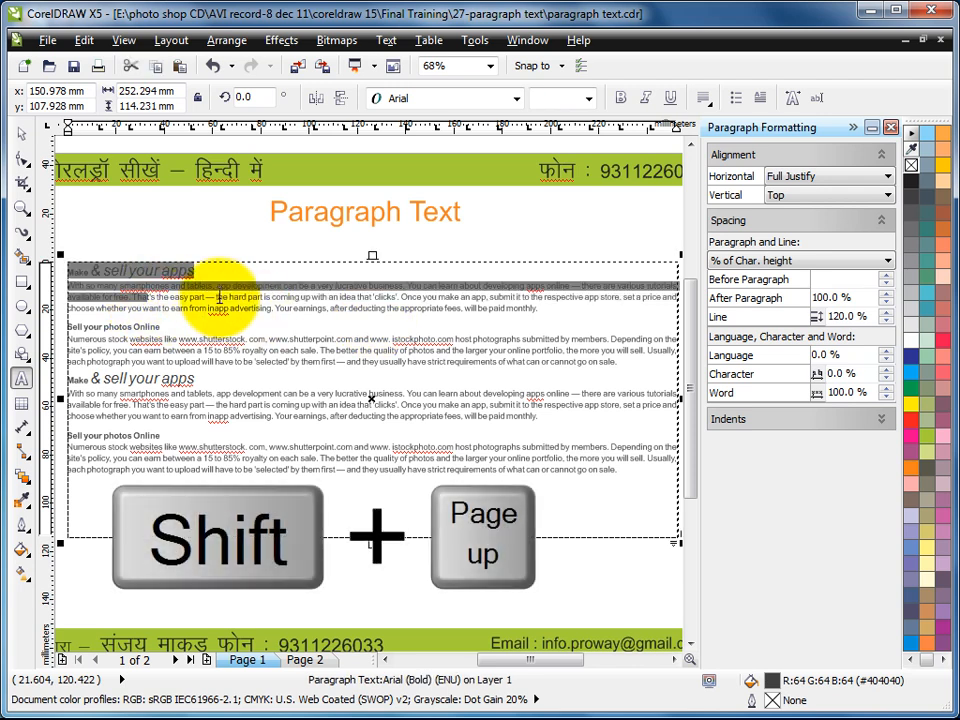
pyautogui.click(204, 298)
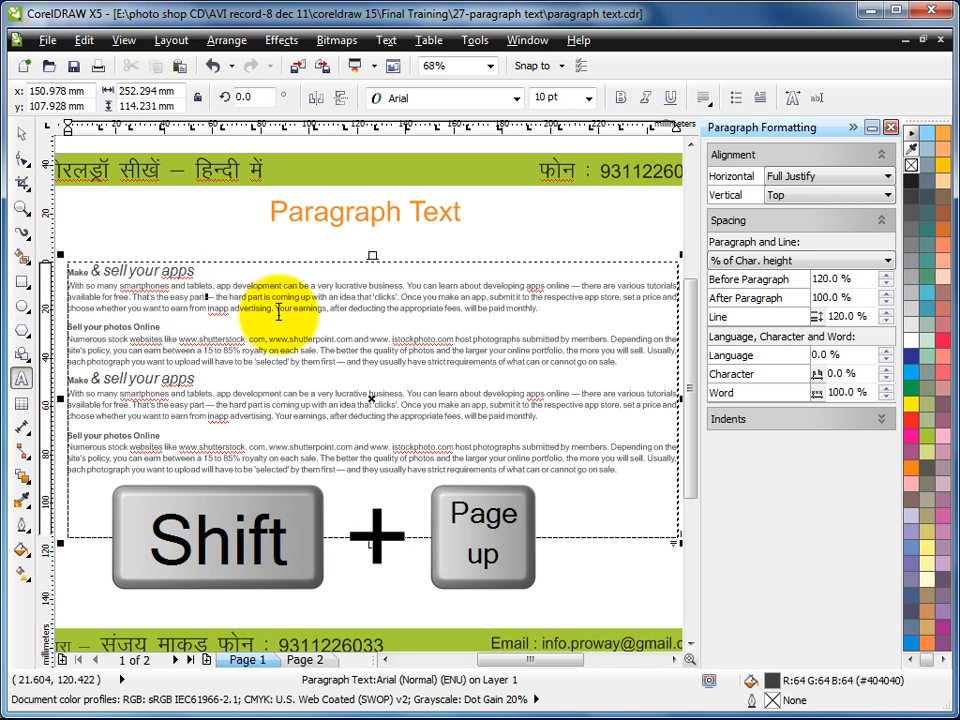
pyautogui.hotkey('shift', 'pageup')
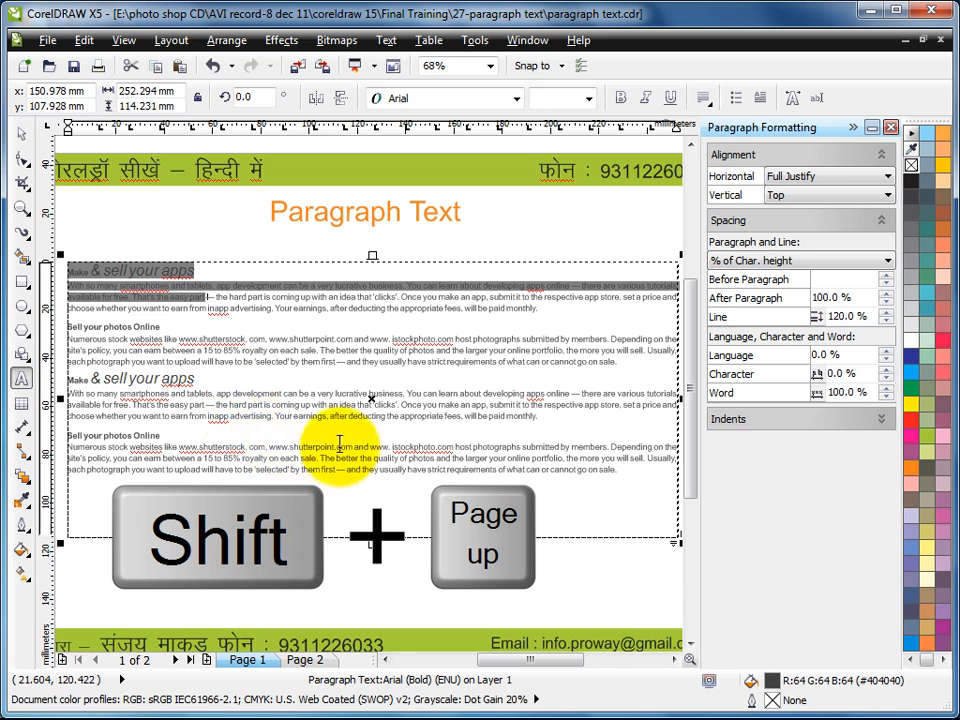
# - Select all text from the end of the second "Make & sell your apps" body paragraph back to the frame's start, and clear the selection
pyautogui.click(545, 418)
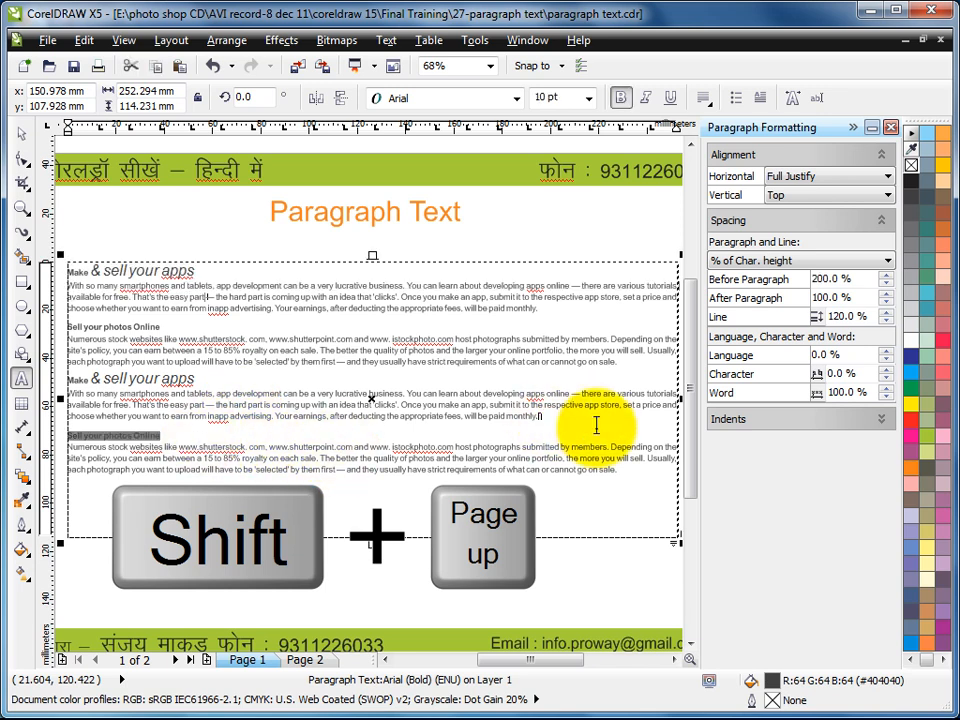
pyautogui.click(570, 418)
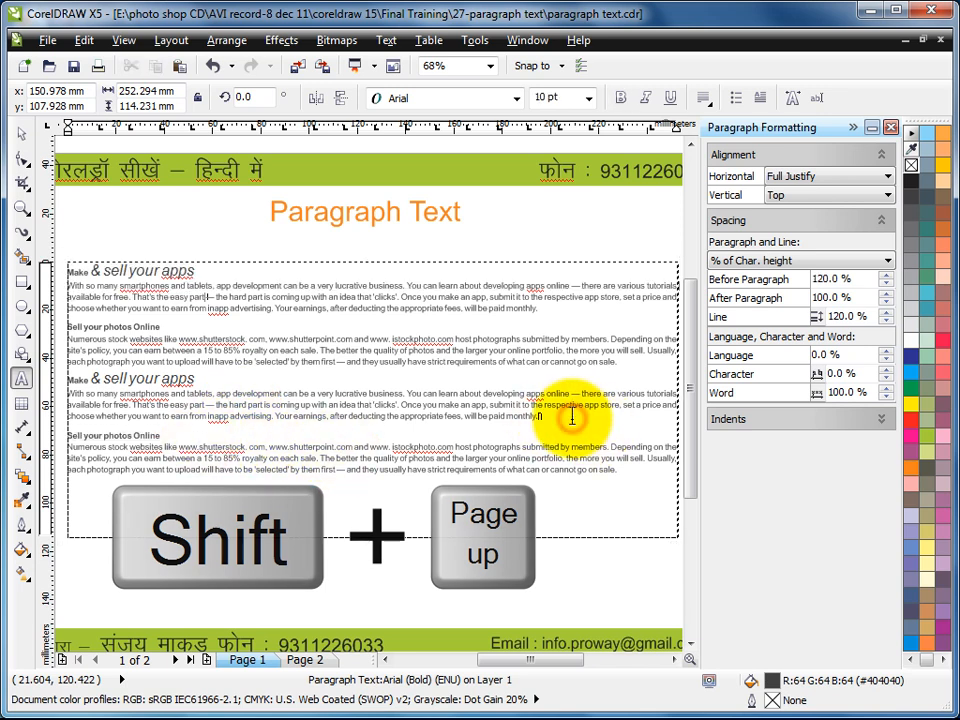
pyautogui.hotkey('shift', 'pageup')
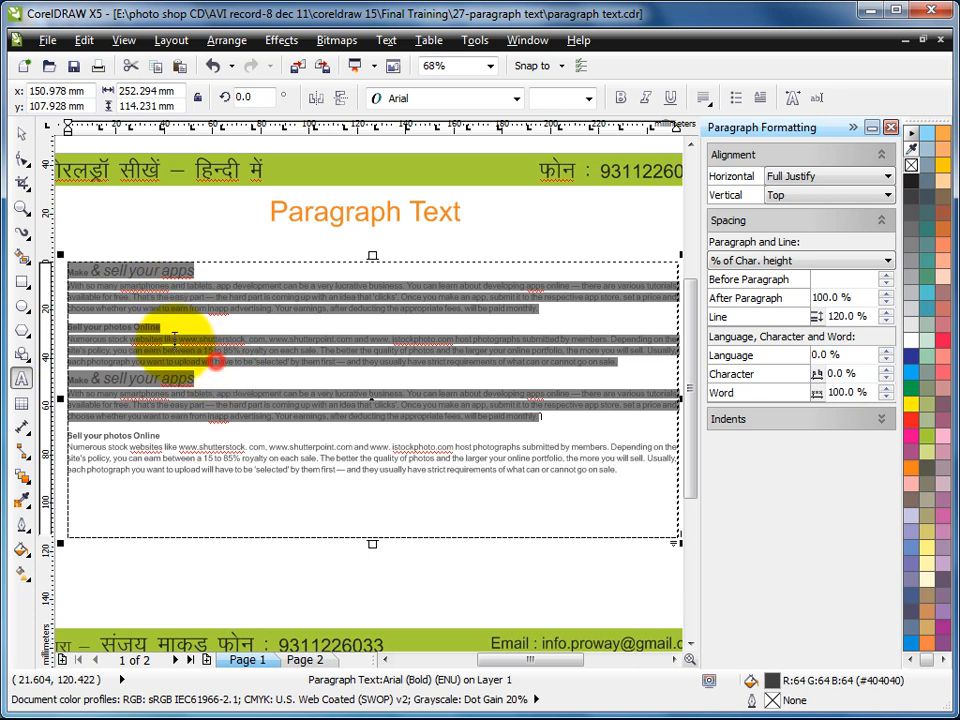
pyautogui.click(248, 332)
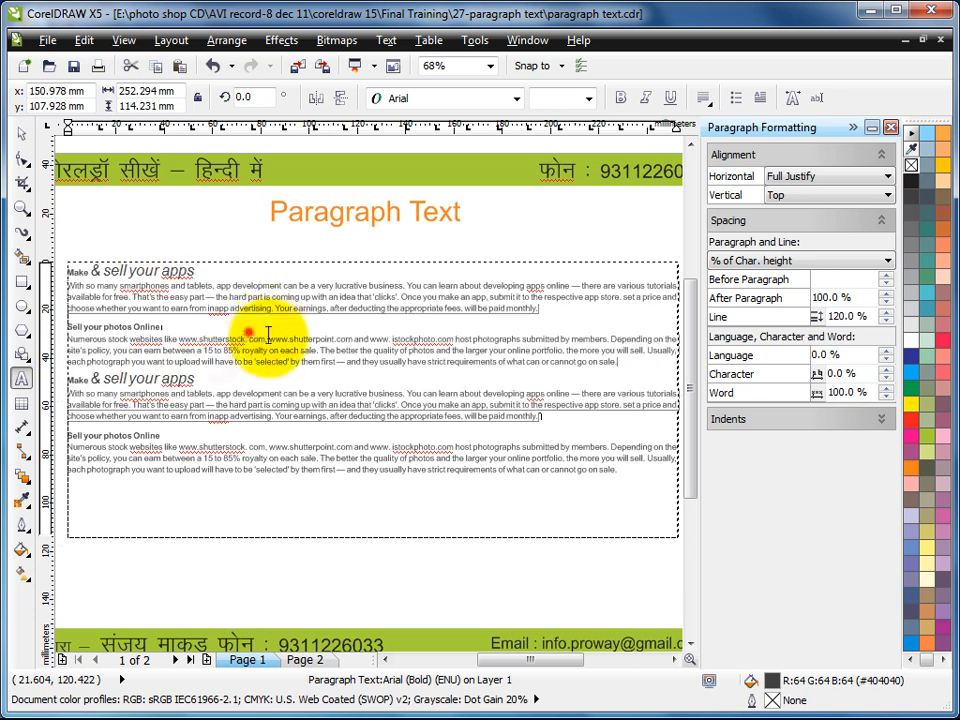
pyautogui.click(178, 341)
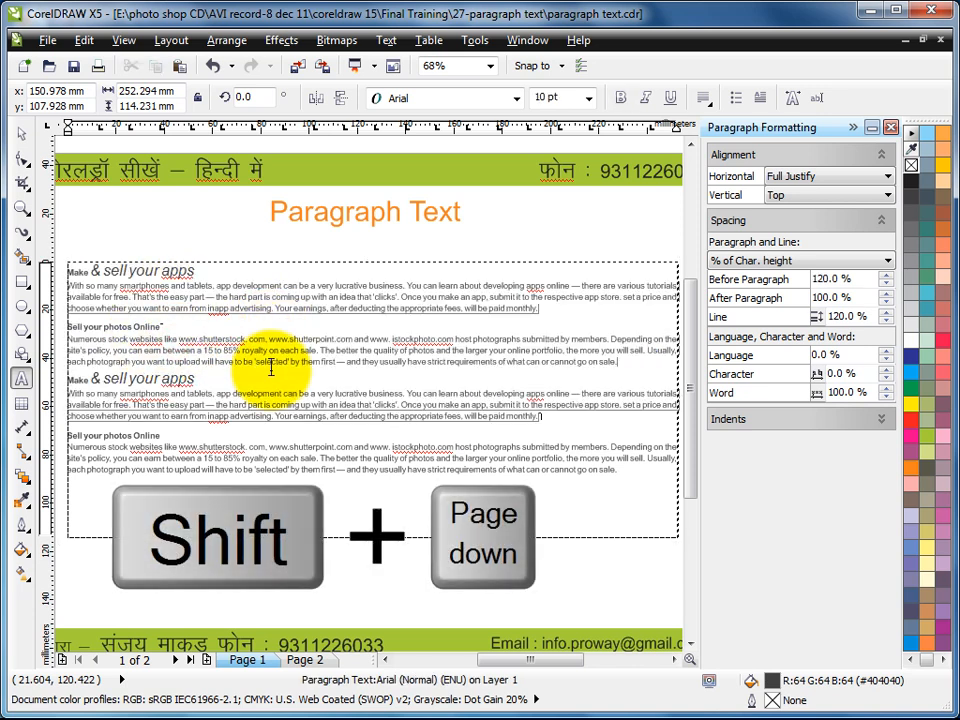
pyautogui.hotkey('shift', 'pagedown')
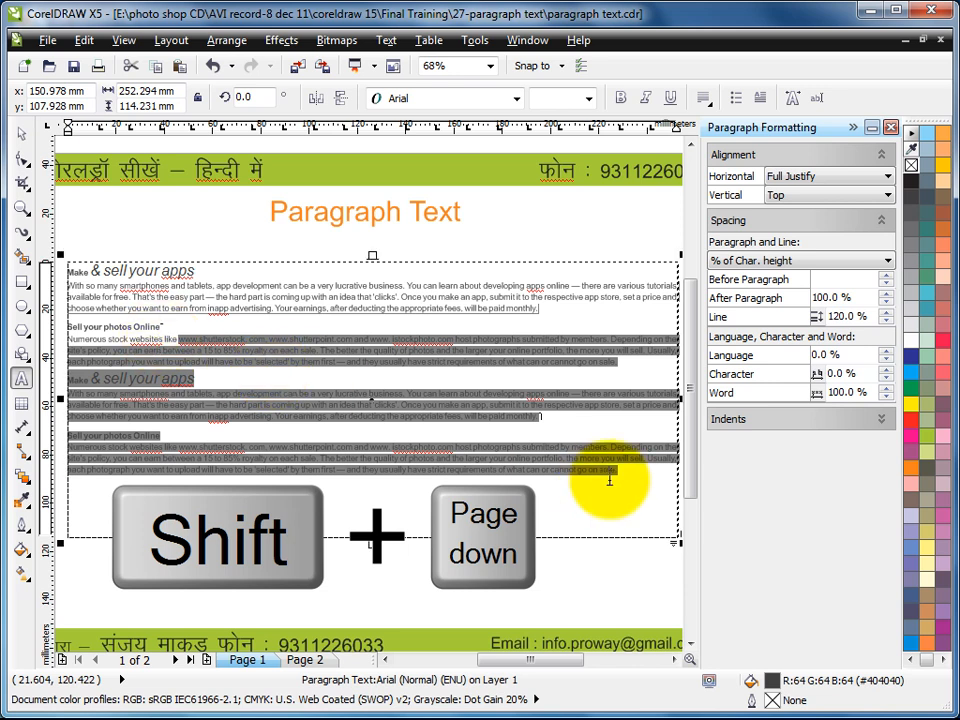
pyautogui.click(407, 296)
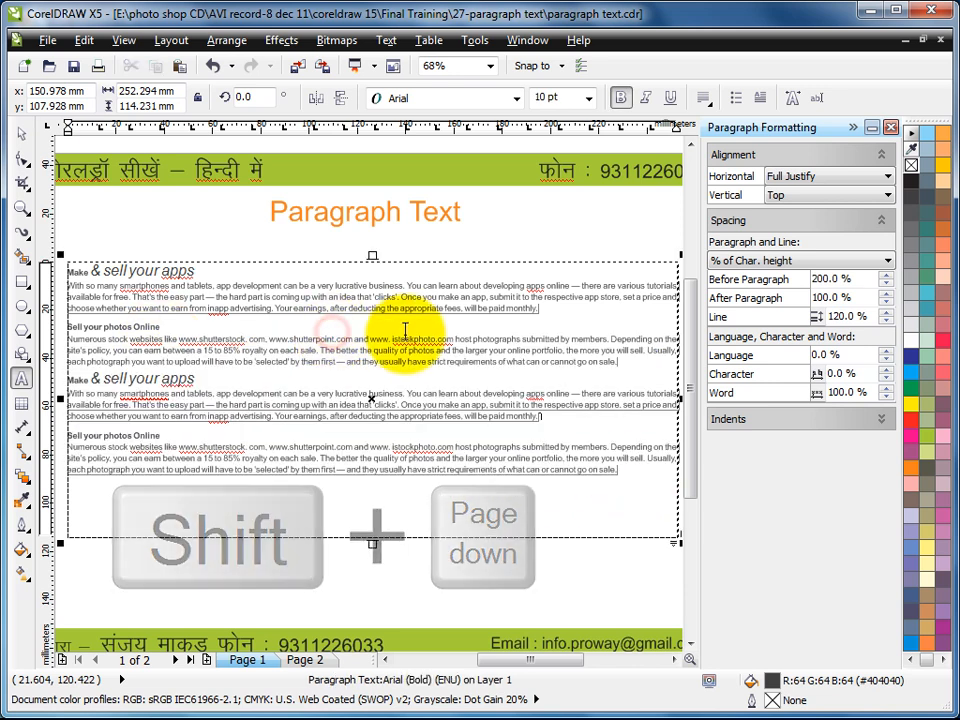
pyautogui.hotkey('ctrl', 'a')
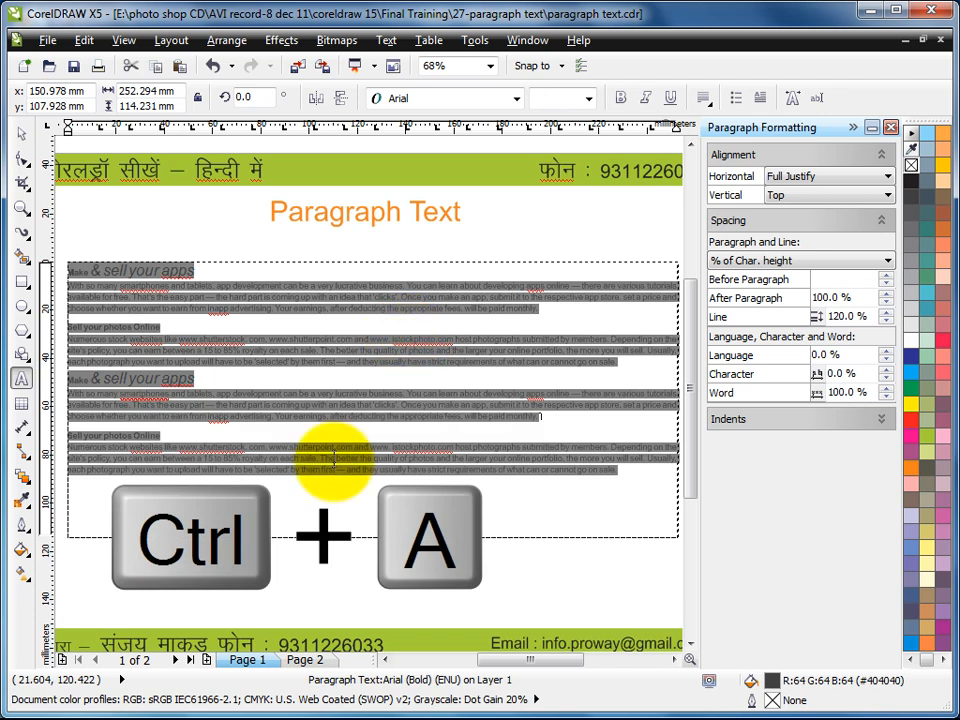